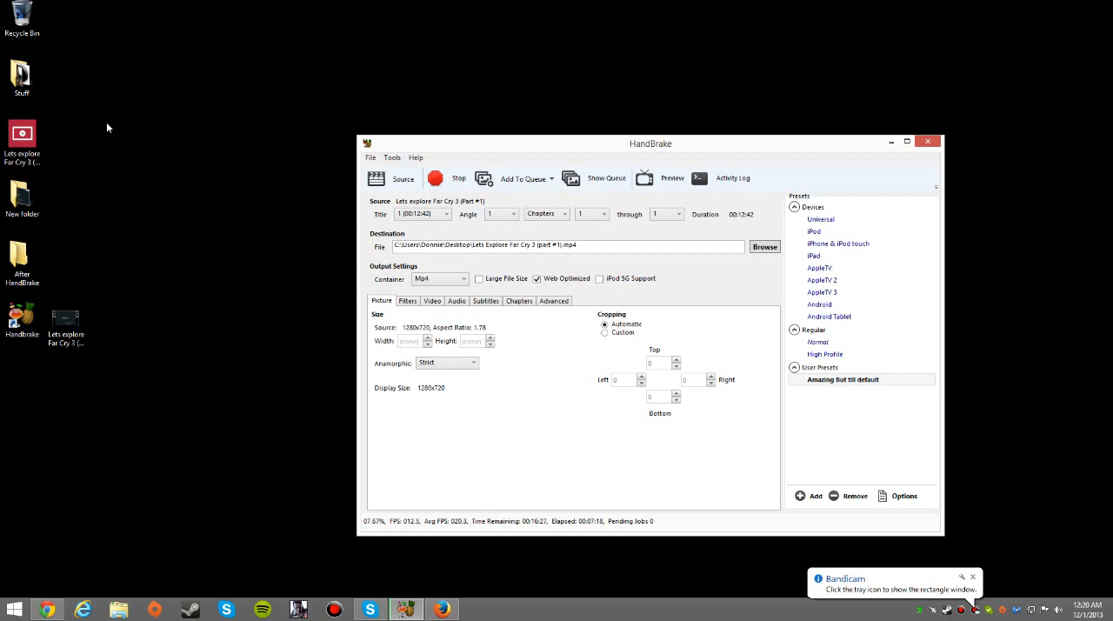
Look through the uploaded videos on the signed-in account's YouTube channel in Chrome, closing the browser when done
{"action": "left_click", "coordinate": [46, 608]}
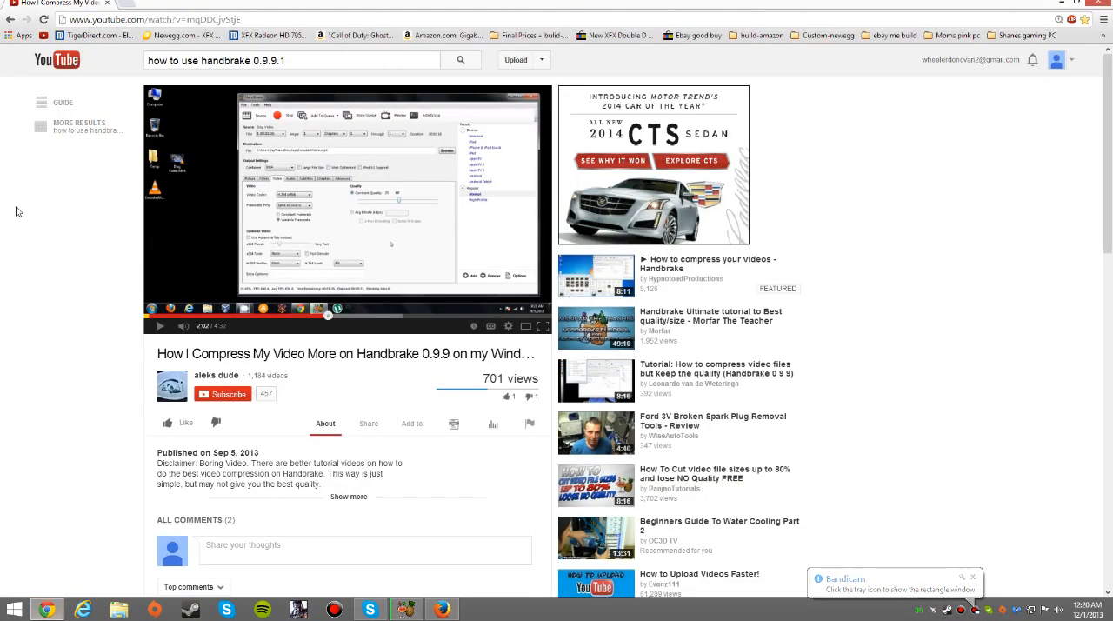
{"action": "left_click", "coordinate": [122, 4]}
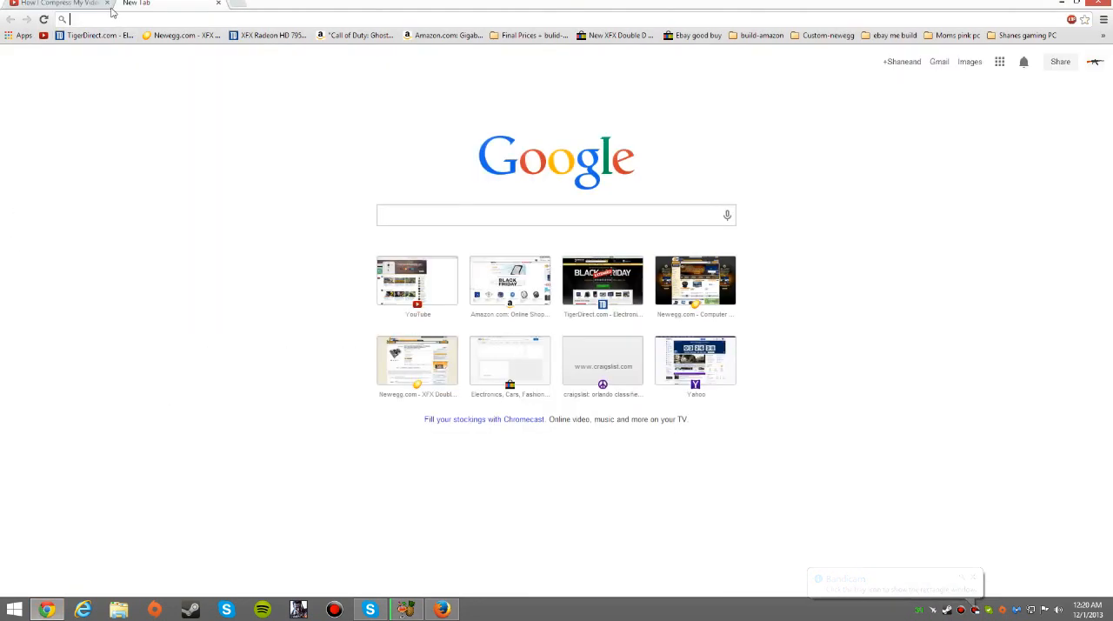
{"action": "left_click", "coordinate": [107, 4]}
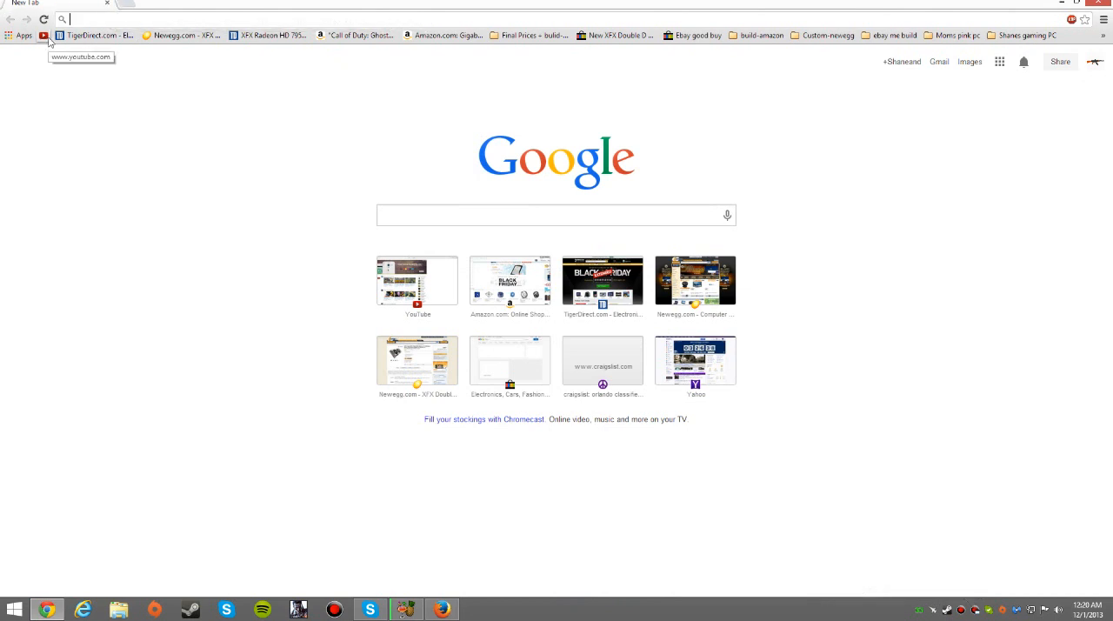
{"action": "left_click", "coordinate": [48, 39]}
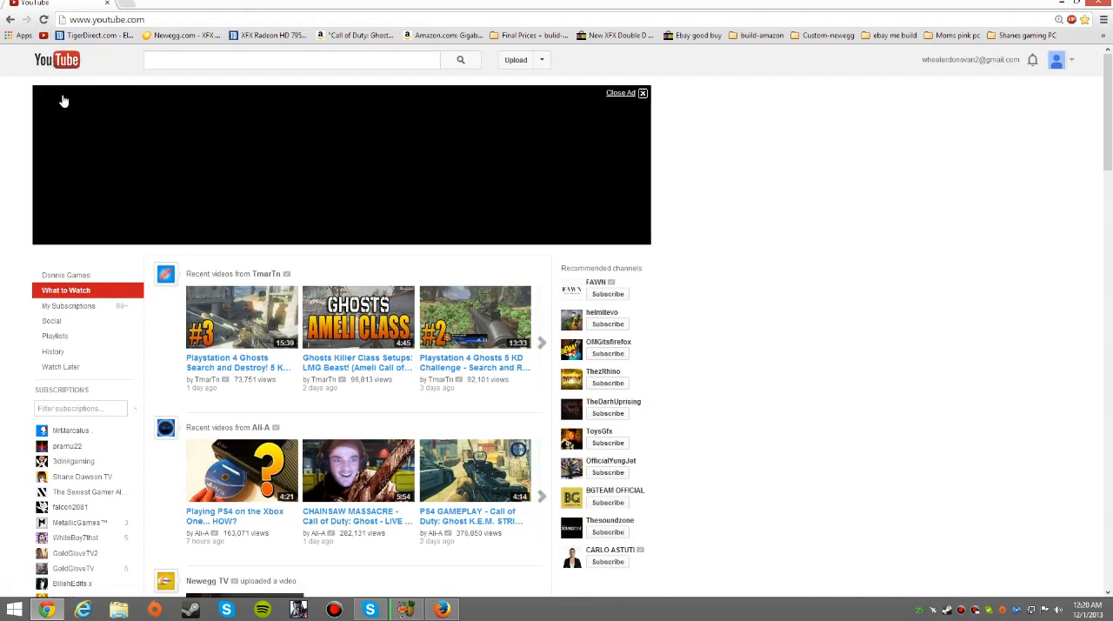
{"action": "left_click", "coordinate": [87, 273]}
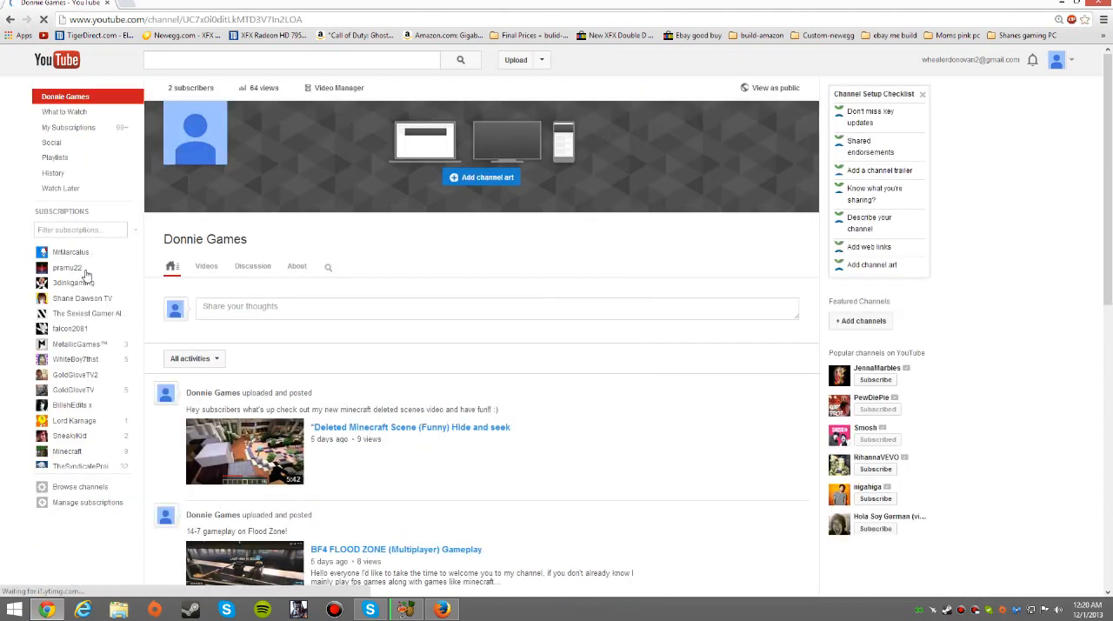
{"action": "left_click", "coordinate": [202, 267]}
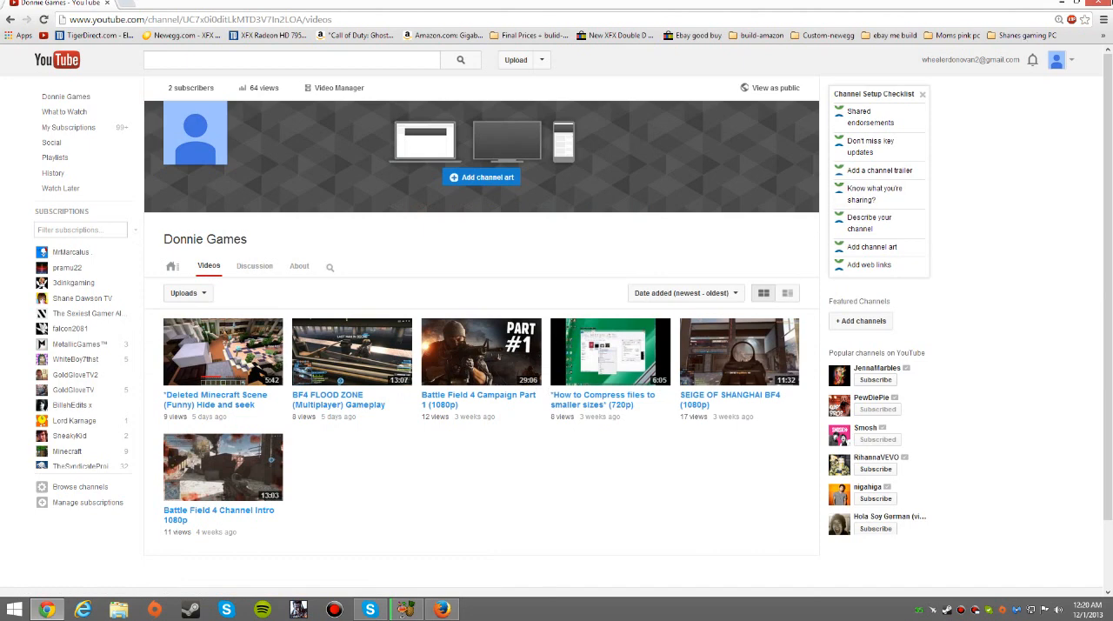
{"action": "left_click", "coordinate": [1100, 2]}
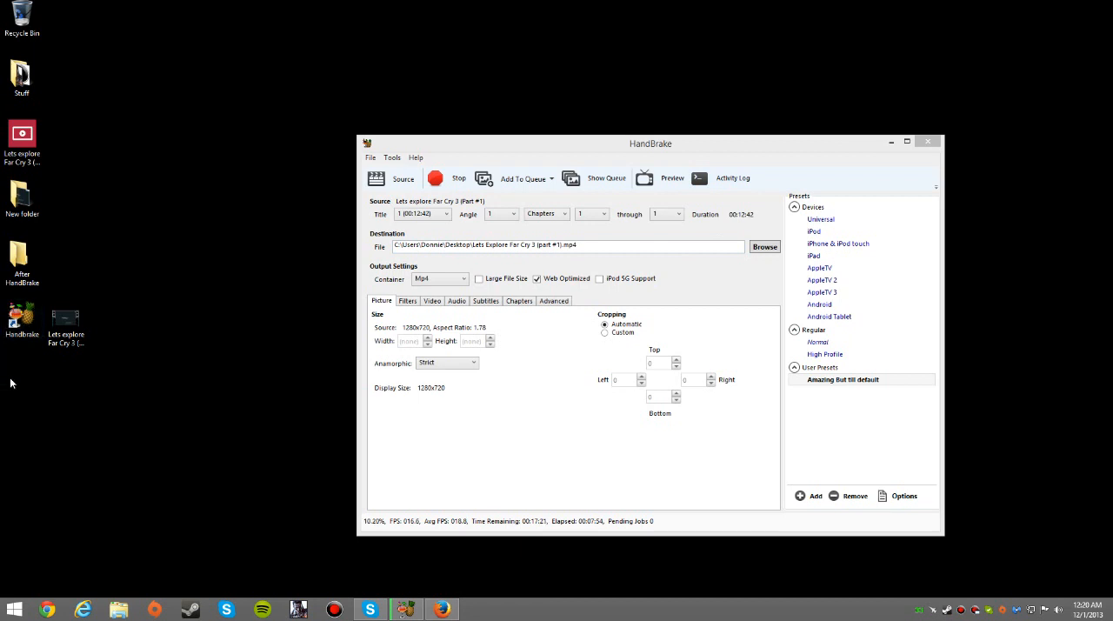
Open a second HandBrake window and decline to recover the unfinished queue items
{"action": "right_click", "coordinate": [405, 608]}
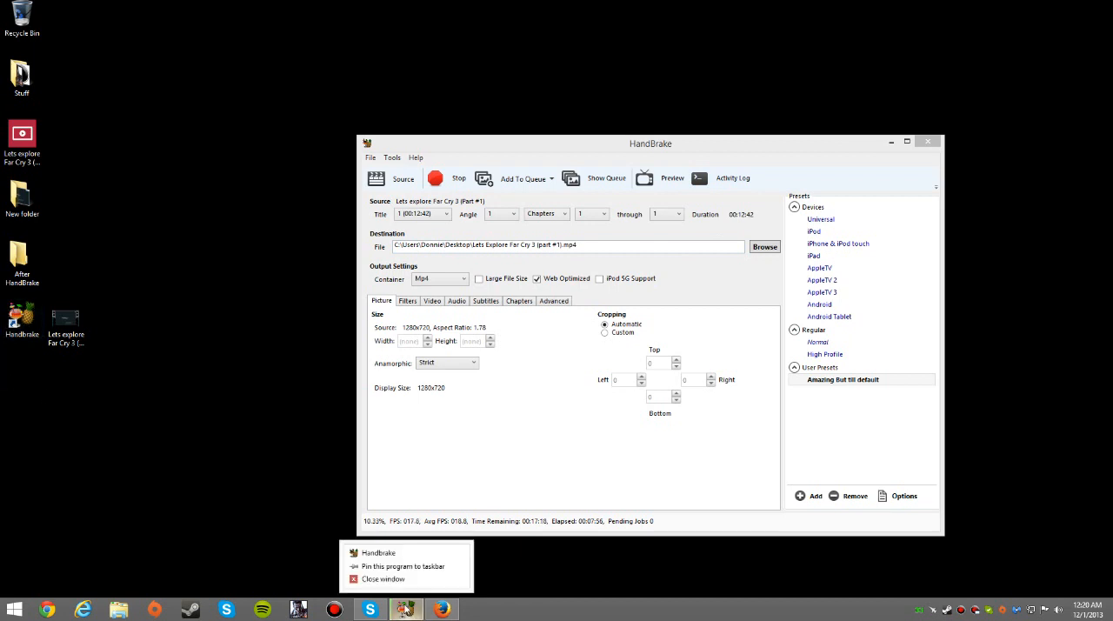
{"action": "left_click", "coordinate": [387, 555]}
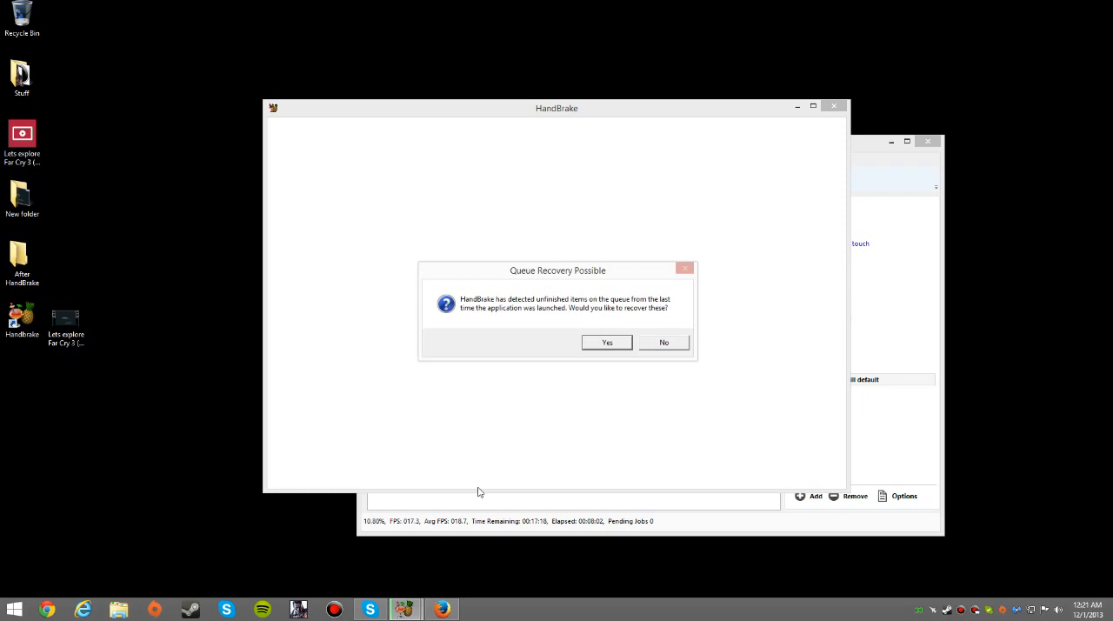
{"action": "left_click", "coordinate": [677, 347]}
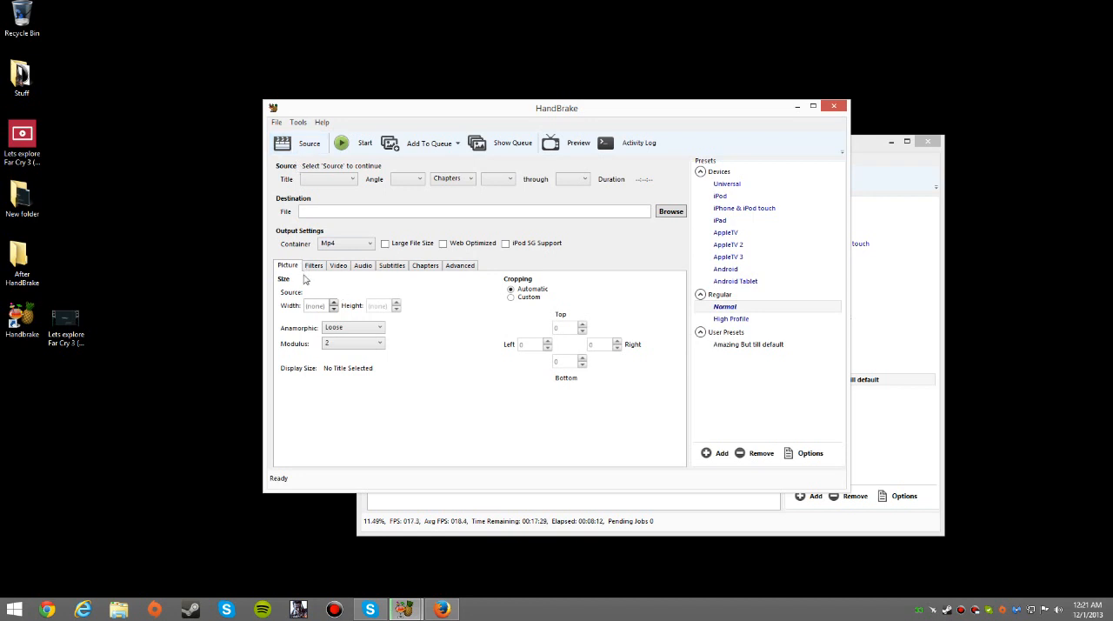
Apply the user preset "Amazing But till default" and set the picture's Anamorphic option to Strict
{"action": "left_click", "coordinate": [740, 348]}
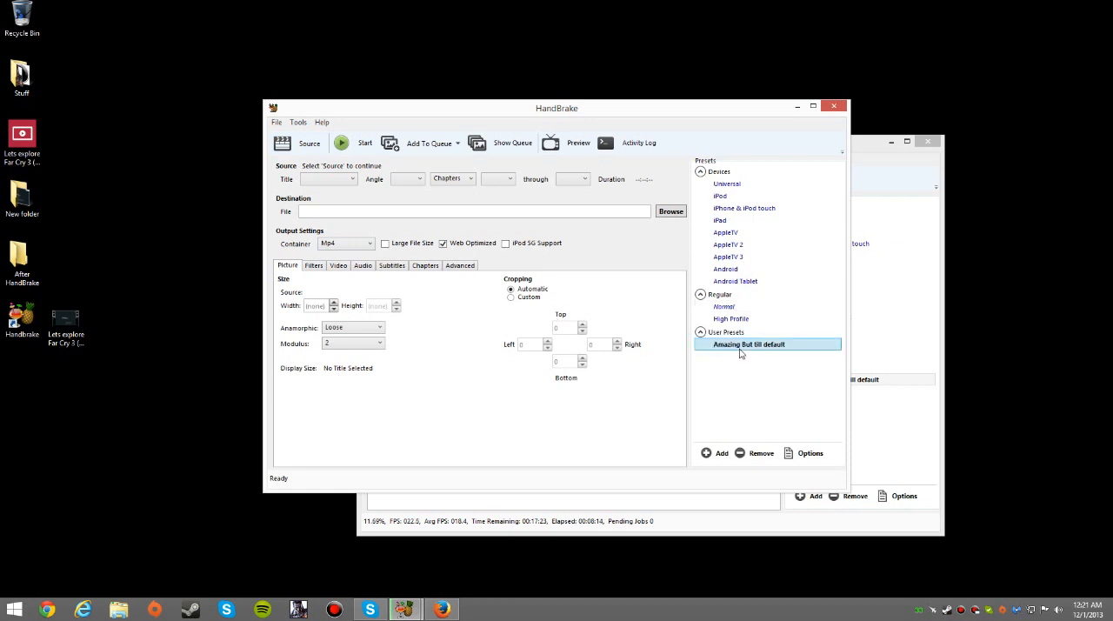
{"action": "left_click", "coordinate": [332, 328]}
{"action": "left_click", "coordinate": [339, 349]}
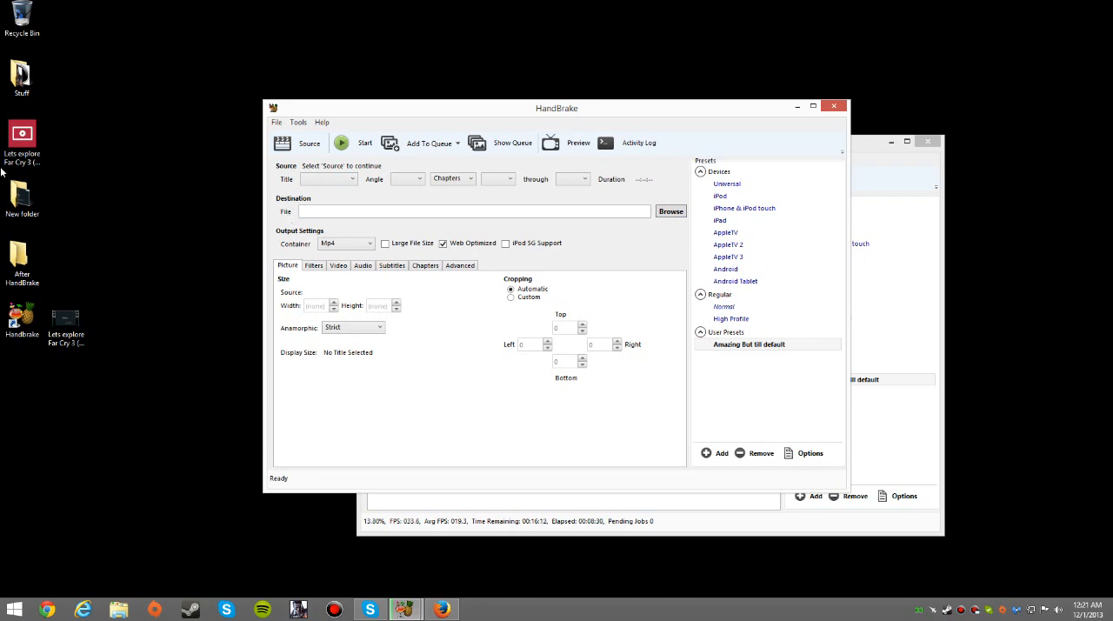
{"action": "left_click", "coordinate": [20, 139]}
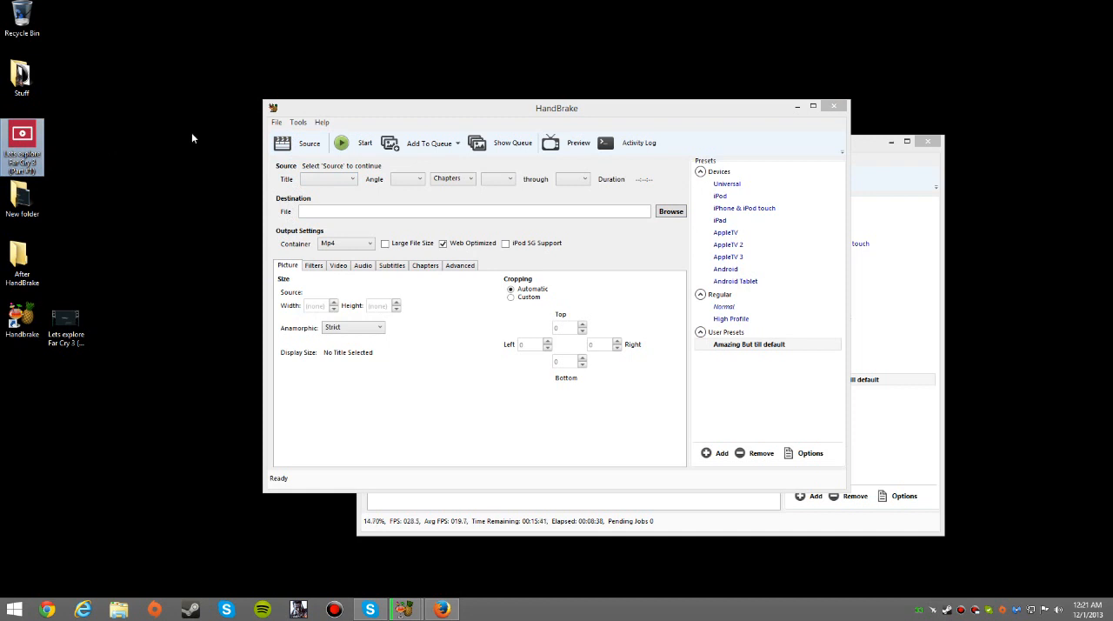
{"action": "left_click", "coordinate": [117, 167]}
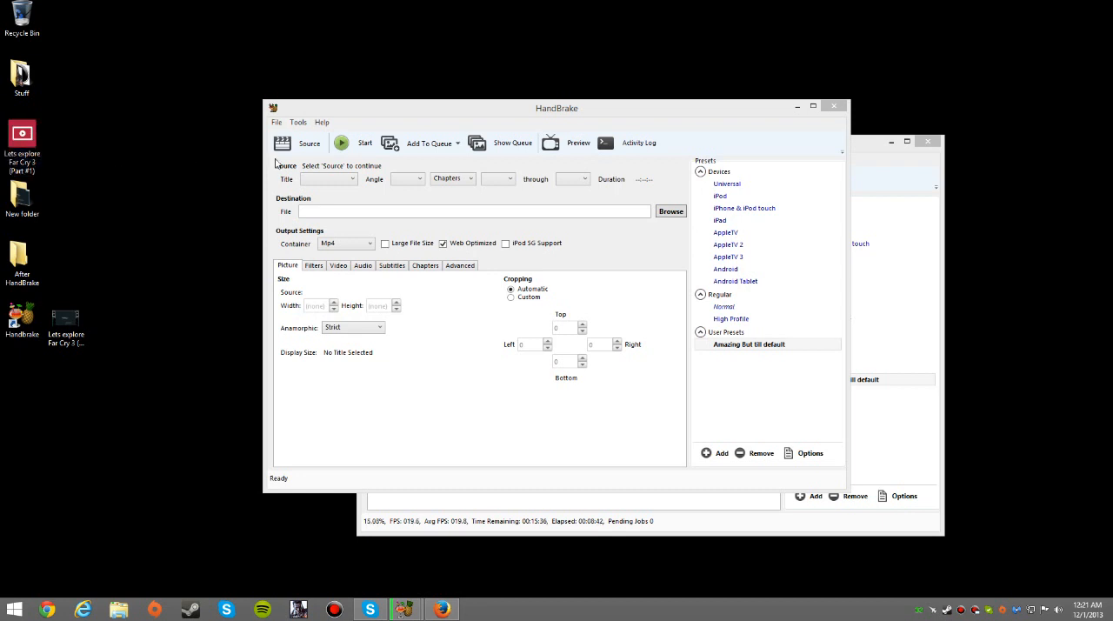
{"action": "left_click", "coordinate": [664, 217]}
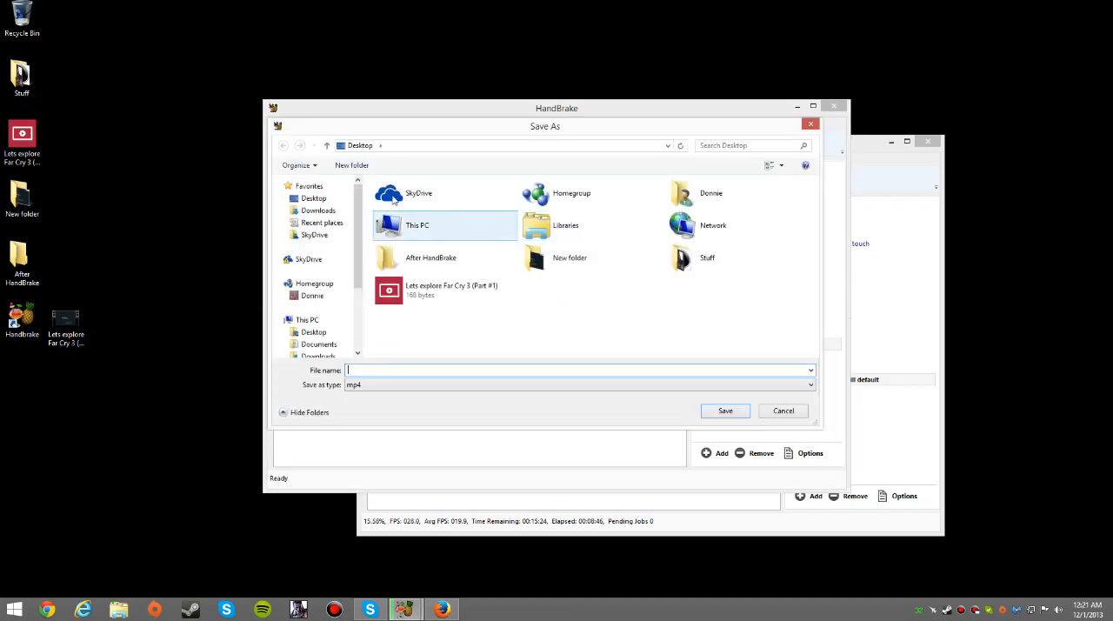
{"action": "left_click", "coordinate": [389, 149]}
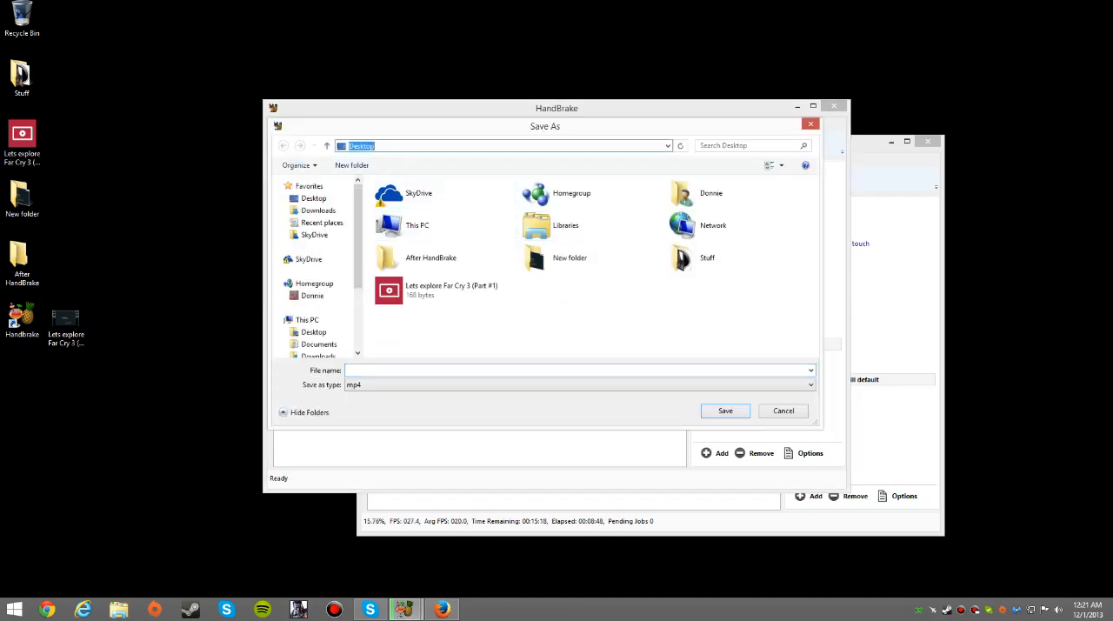
{"action": "left_click", "coordinate": [440, 311]}
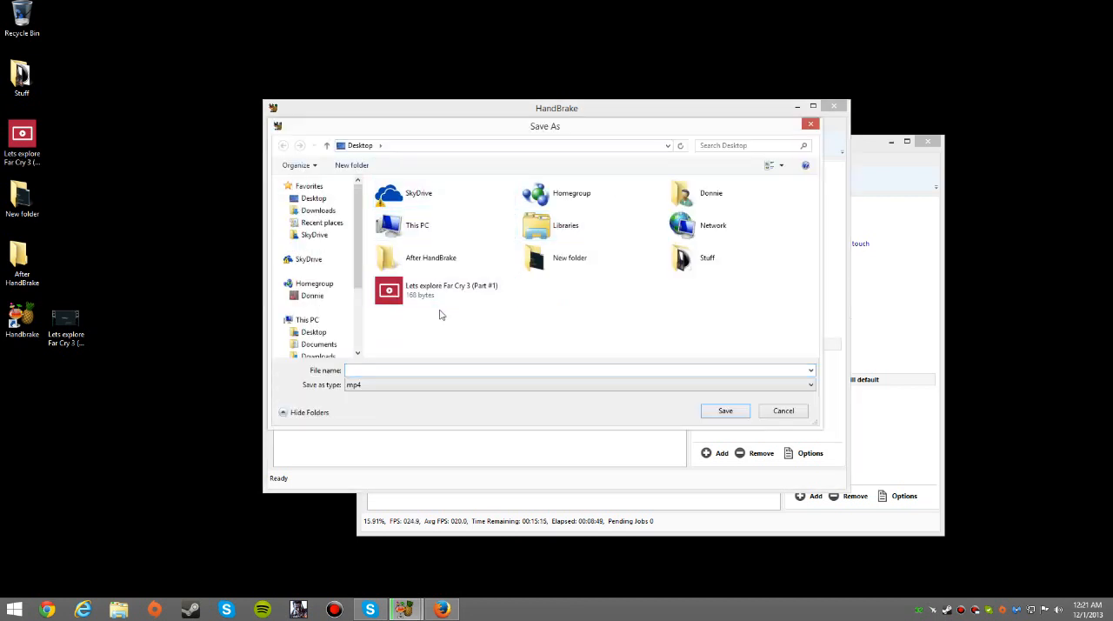
{"action": "double_click", "coordinate": [453, 264]}
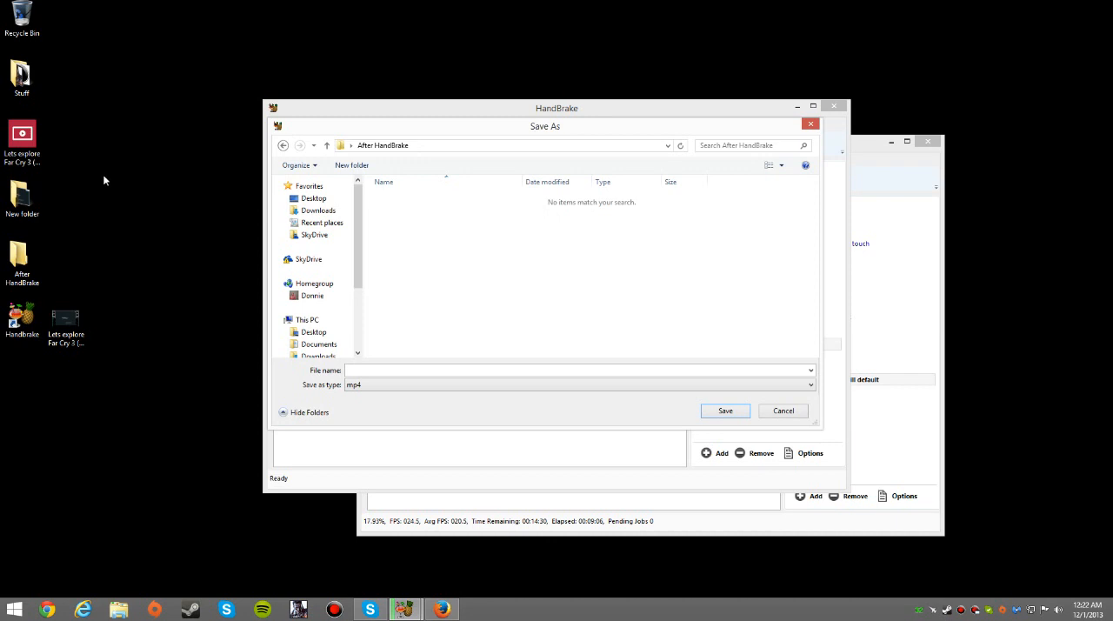
{"action": "left_click", "coordinate": [428, 150]}
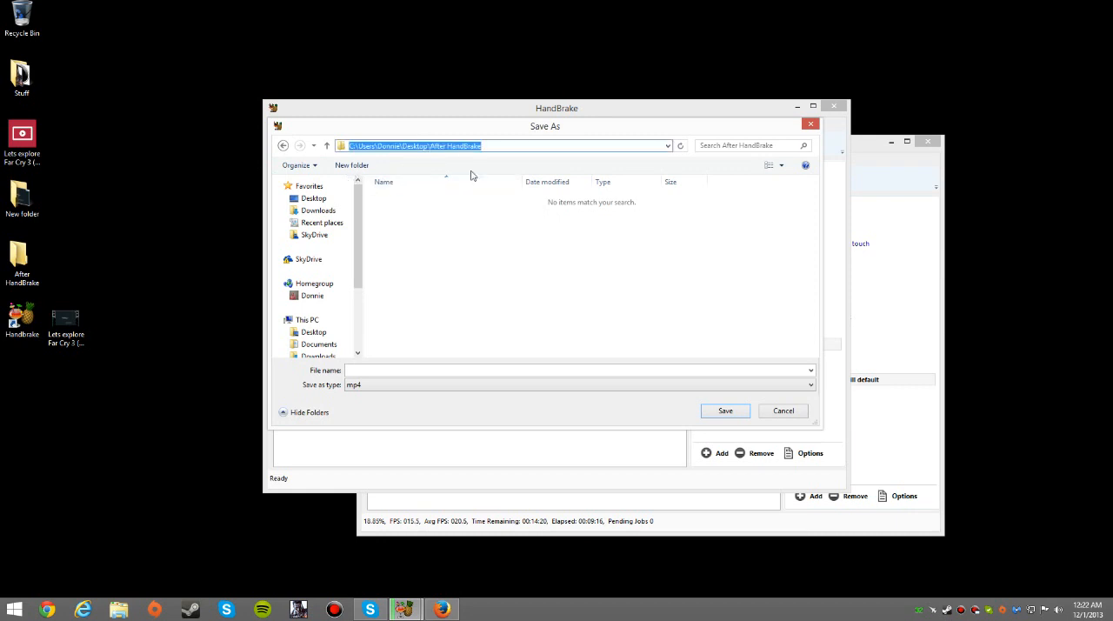
{"action": "left_click", "coordinate": [811, 126]}
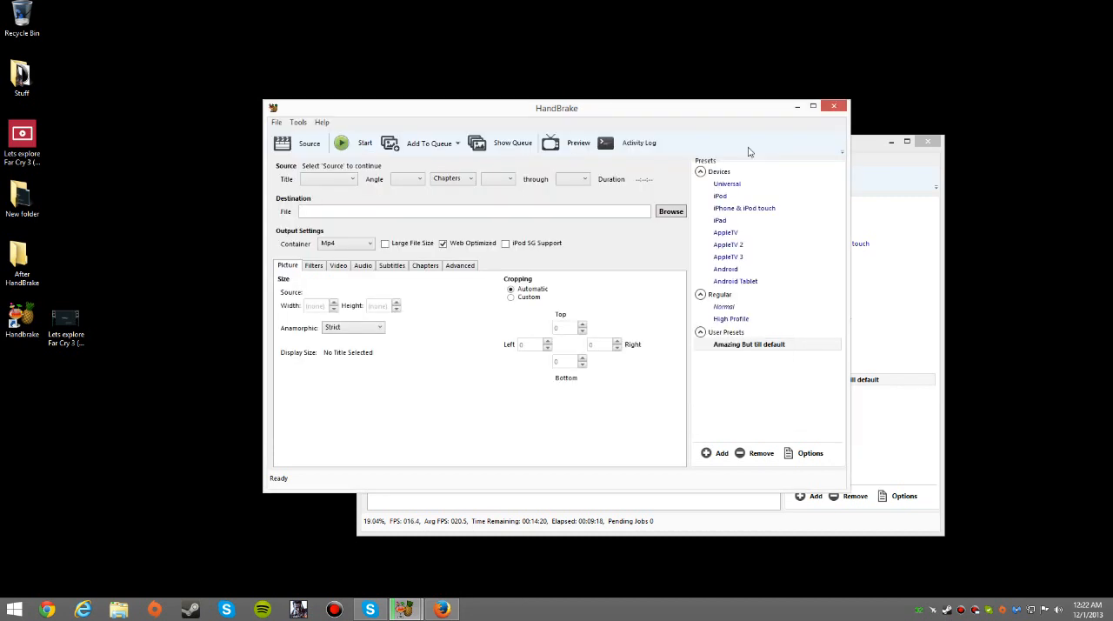
Copy the path of the desktop folder After HandBrake and paste it as the output file's destination
{"action": "left_click", "coordinate": [670, 212]}
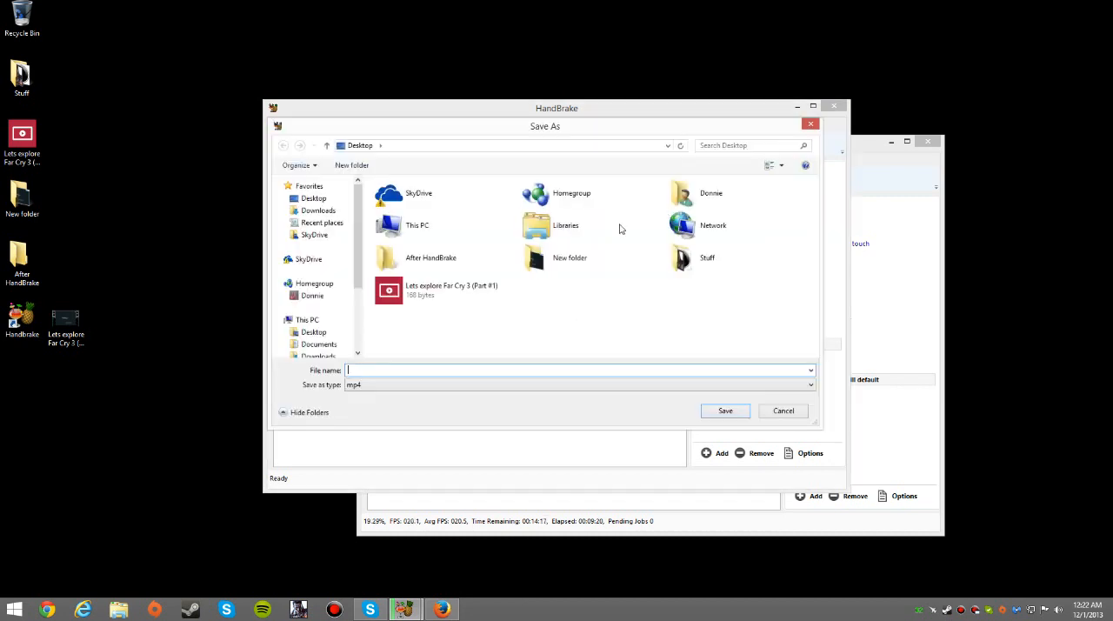
{"action": "double_click", "coordinate": [444, 260]}
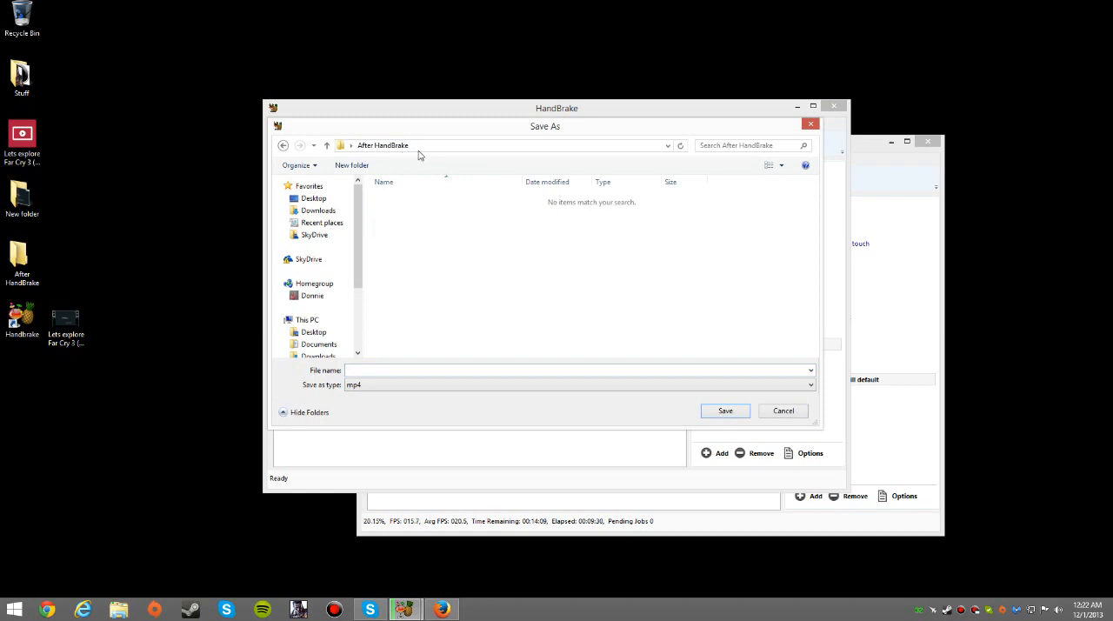
{"action": "left_click", "coordinate": [418, 150]}
{"action": "key", "text": "ctrl+c"}
{"action": "right_click", "coordinate": [429, 146]}
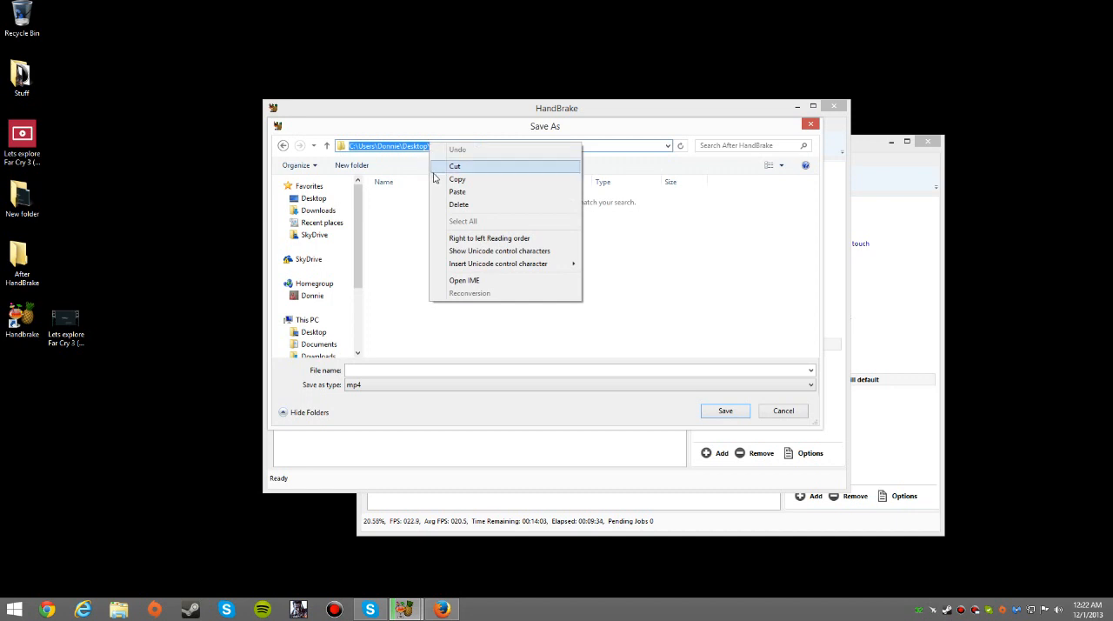
{"action": "left_click", "coordinate": [392, 214]}
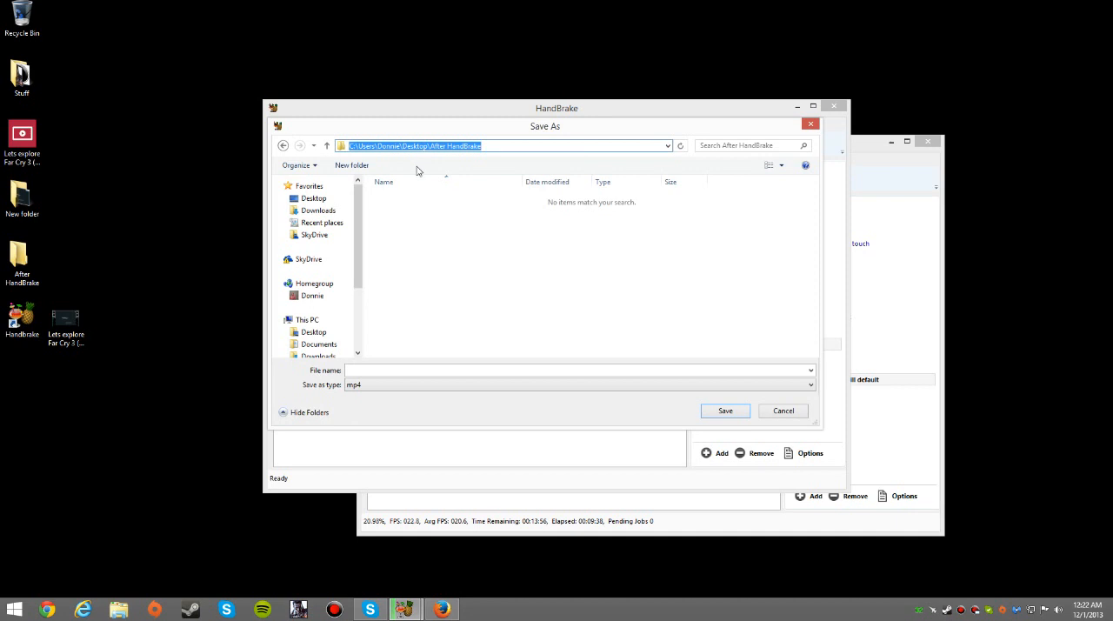
{"action": "left_click", "coordinate": [467, 224]}
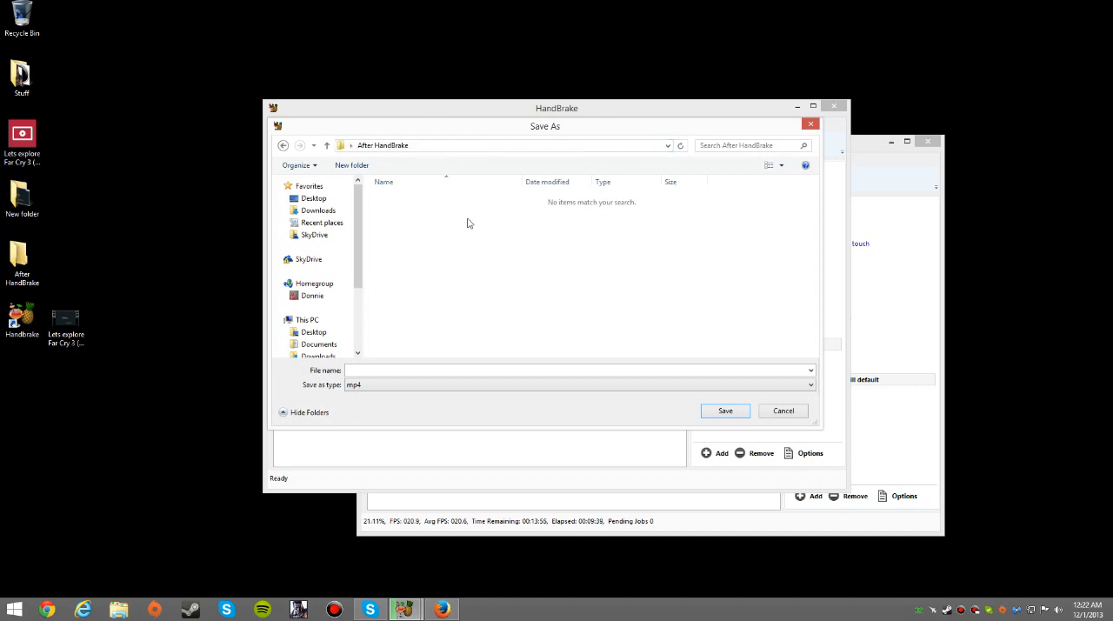
{"action": "left_click", "coordinate": [811, 125]}
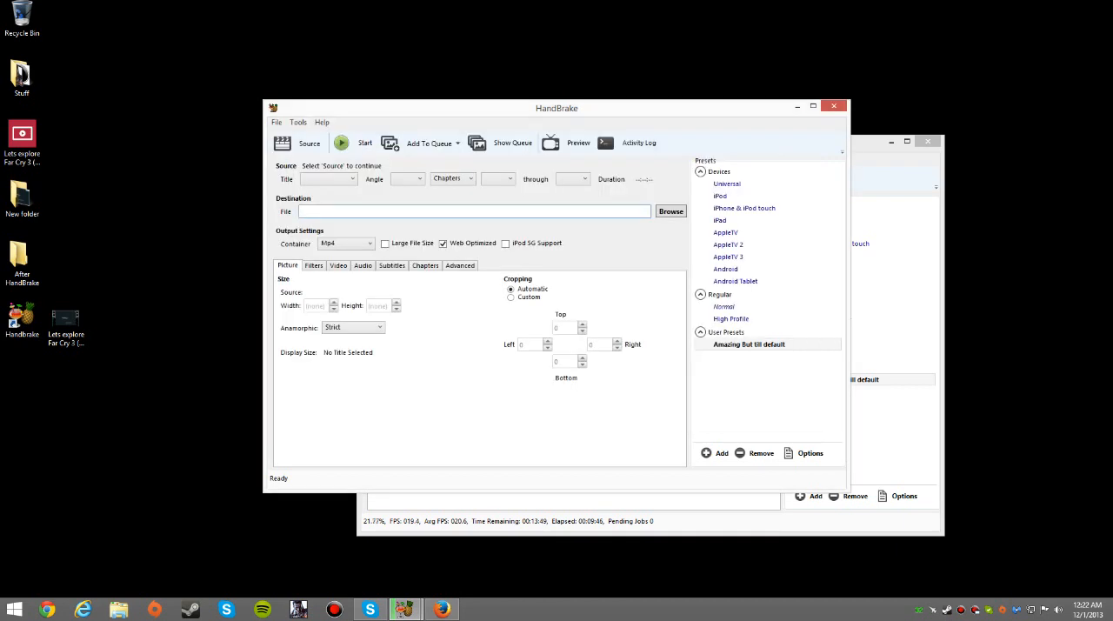
{"action": "key", "text": "ctrl+v"}
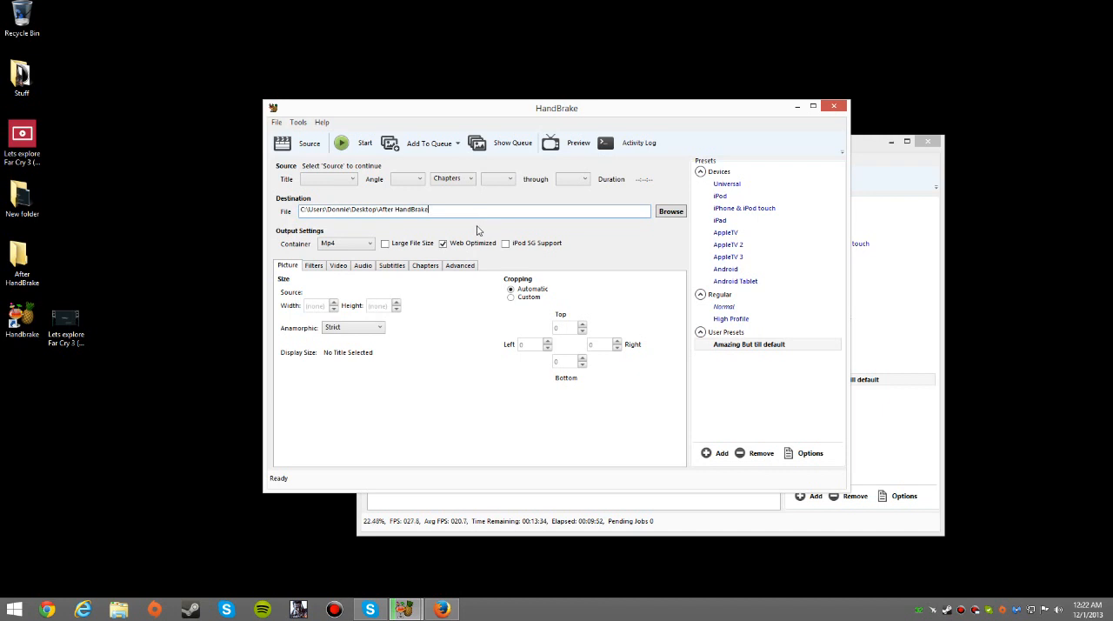
Remove the After HandBrake folder name from the end of the destination path
{"action": "left_click", "coordinate": [351, 247]}
{"action": "left_click", "coordinate": [350, 251]}
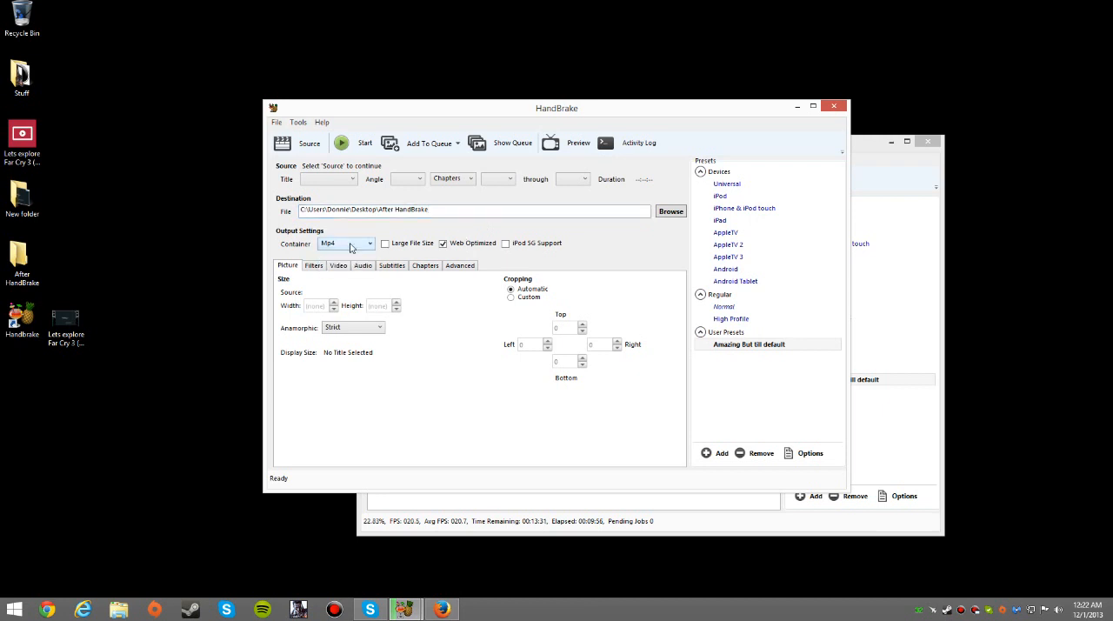
{"action": "left_click", "coordinate": [430, 209]}
{"action": "key", "text": "BackSpace"}
{"action": "key", "text": "BackSpace"}
{"action": "key", "text": "BackSpace"}
{"action": "key", "text": "BackSpace"}
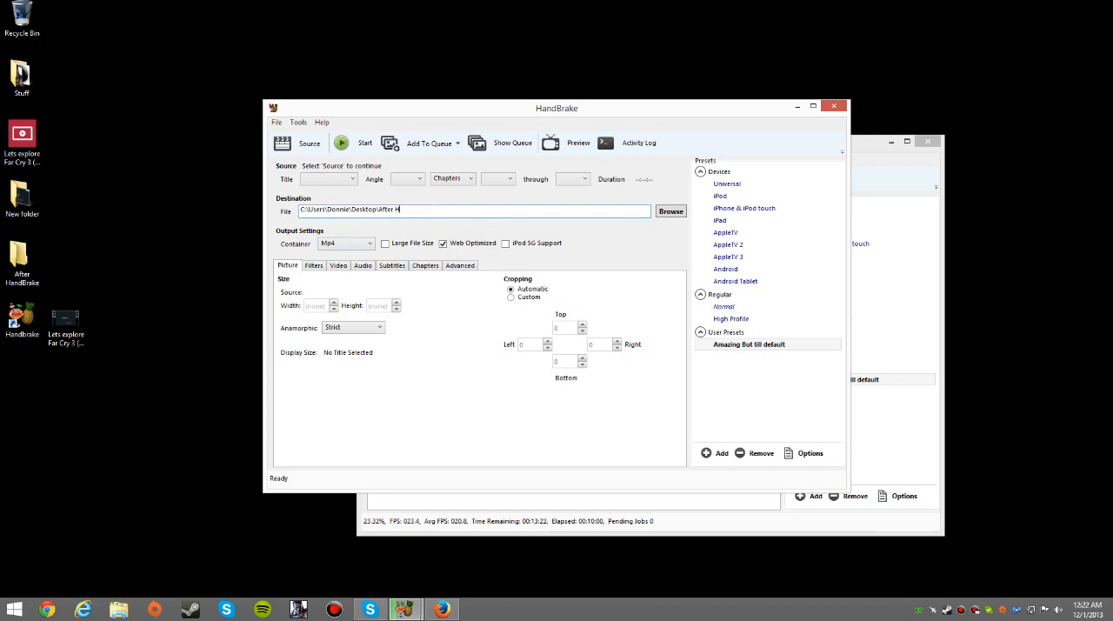
{"action": "key", "text": "BackSpace"}
{"action": "key", "text": "BackSpace"}
Name the destination file "Lets explore Far Cry 3 (Part #2)" directly in the Desktop folder
{"action": "key", "text": "BackSpace"}
{"action": "key", "text": "BackSpace"}
{"action": "key", "text": "BackSpace"}
{"action": "left_click", "coordinate": [350, 210]}
{"action": "type", "text": "r Cry"}
{"action": "key", "text": "BackSpace"}
{"action": "key", "text": "BackSpace"}
{"action": "type", "text": "xplore Far Cry 3"}
{"action": "key", "text": "BackSpace"}
{"action": "type", "text": "Part #2"}
Keep the Mp4 container and add the matching .mp4 extension to the destination file name
{"action": "left_click", "coordinate": [357, 246]}
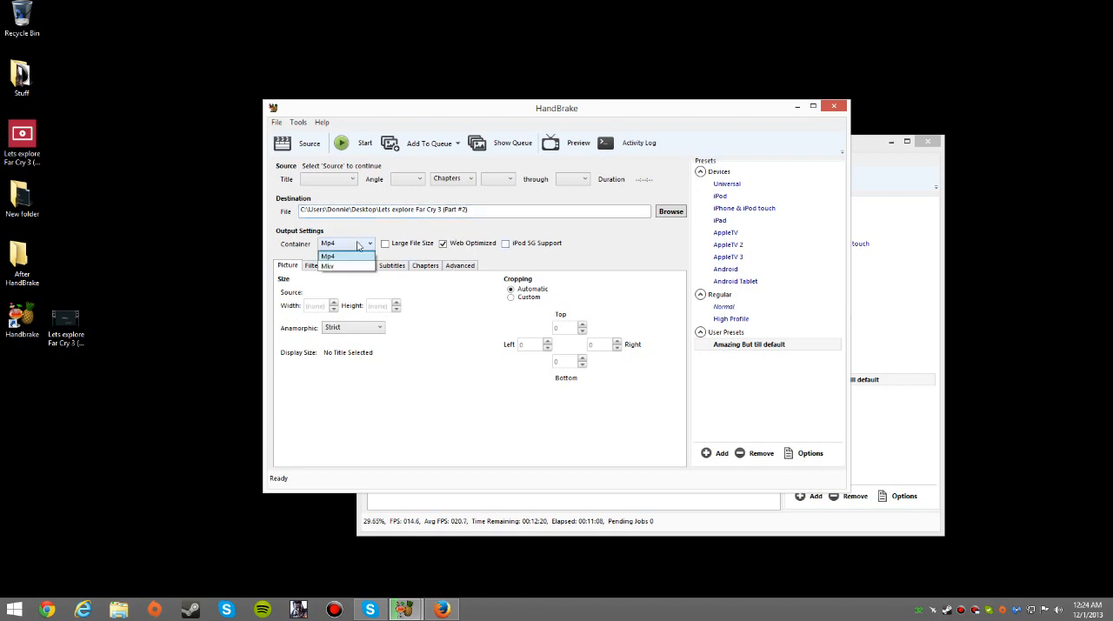
{"action": "left_click", "coordinate": [356, 246]}
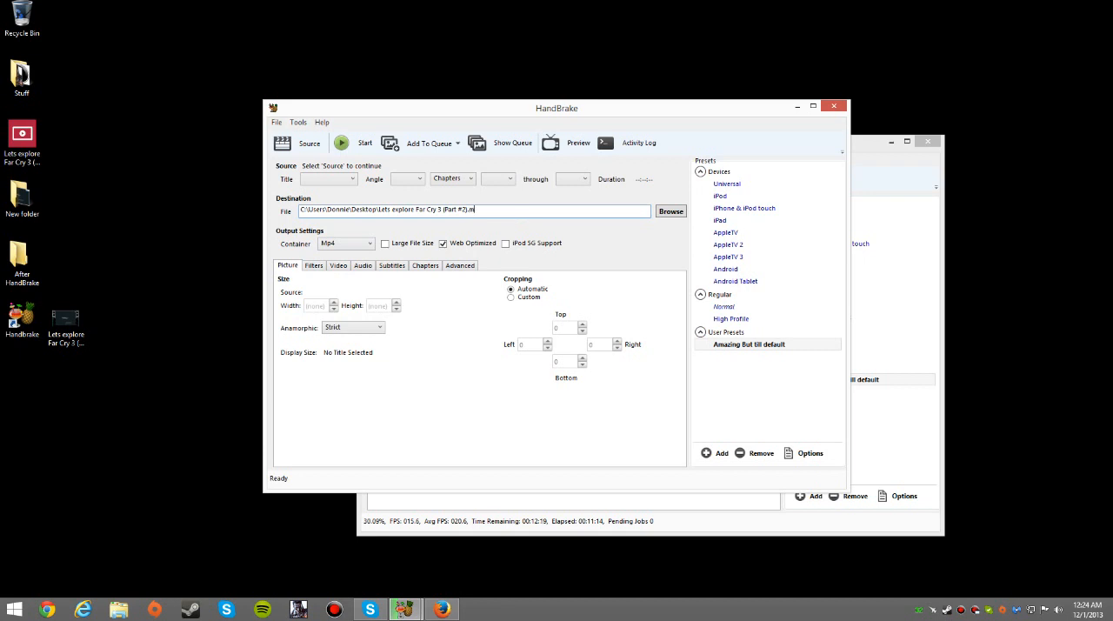
{"action": "type", "text": "p4"}
{"action": "key", "text": "BackSpace"}
{"action": "type", "text": "p4"}
Start choosing a source video file and browse to the Farcry3 folder inside Documents
{"action": "left_click", "coordinate": [310, 144]}
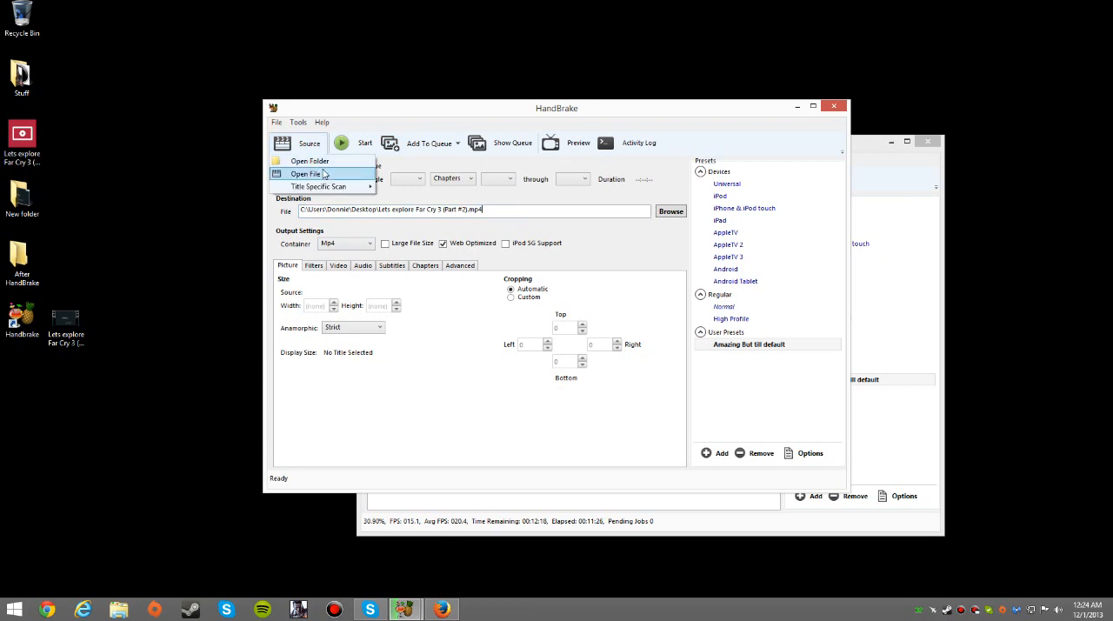
{"action": "left_click", "coordinate": [323, 174]}
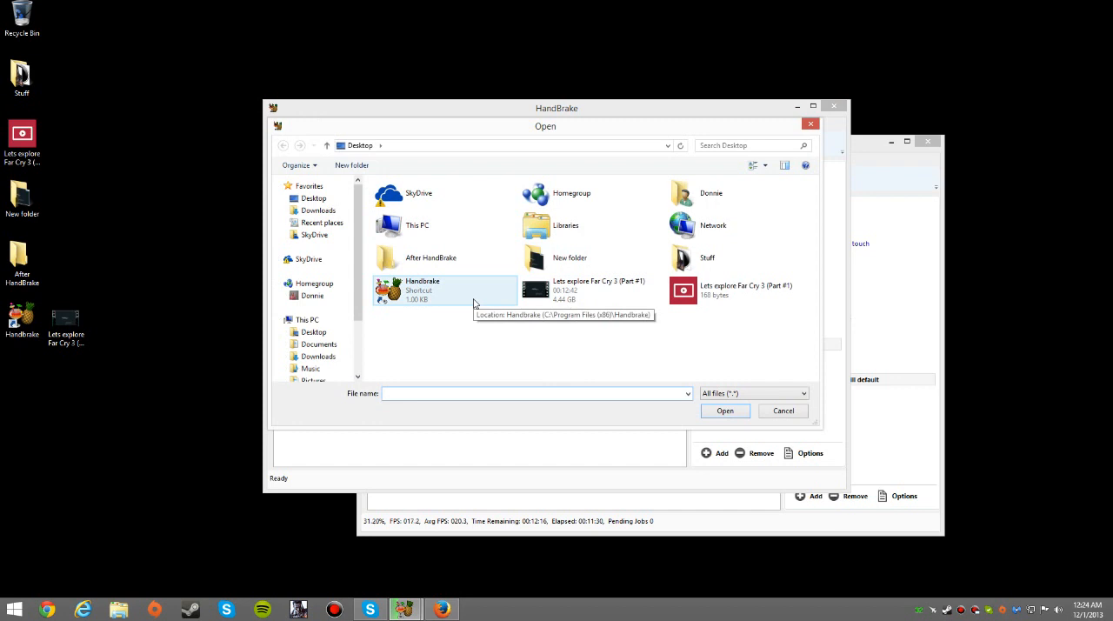
{"action": "left_click", "coordinate": [317, 322]}
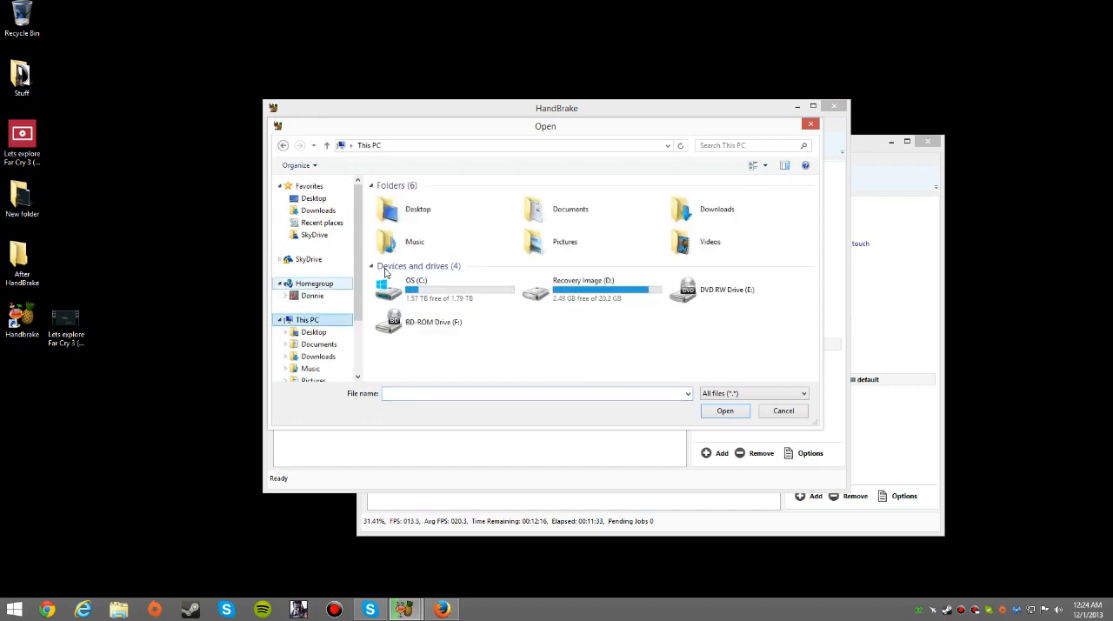
{"action": "double_click", "coordinate": [558, 205]}
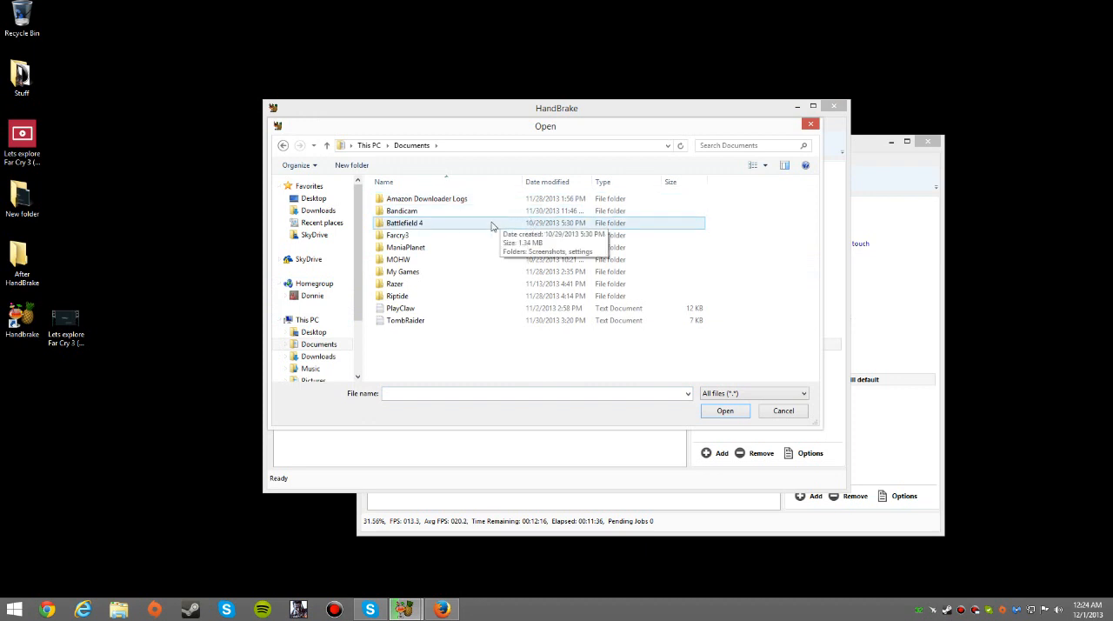
{"action": "double_click", "coordinate": [463, 235]}
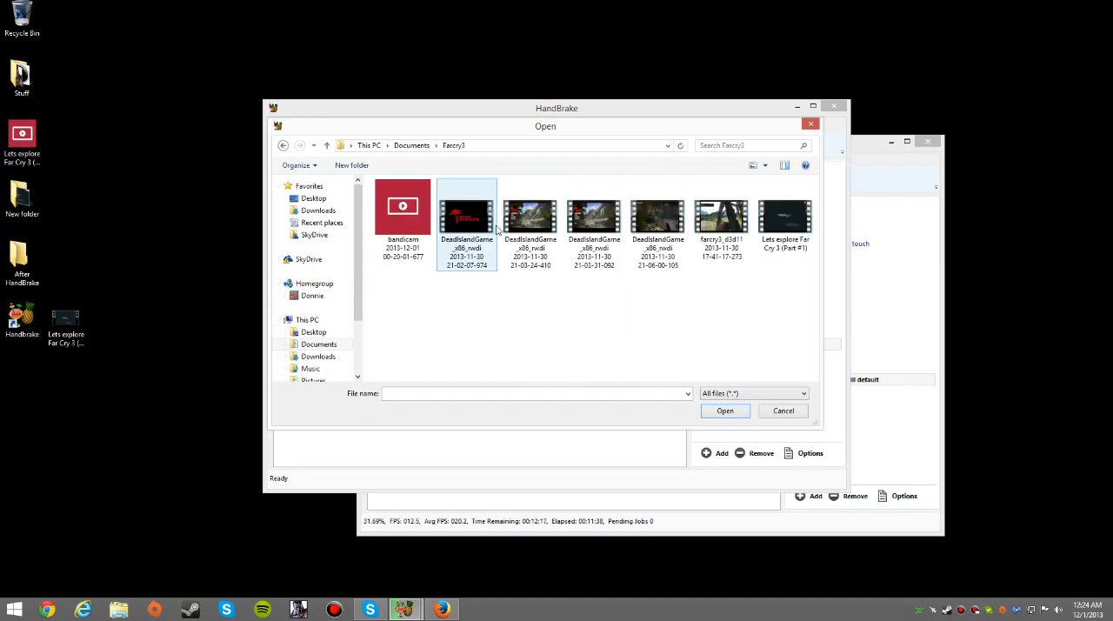
Rename the farcry3_d3d11 recording as "Lets explore Far Cry 3 (Part #2)" and open it as the source video
{"action": "left_click", "coordinate": [709, 231]}
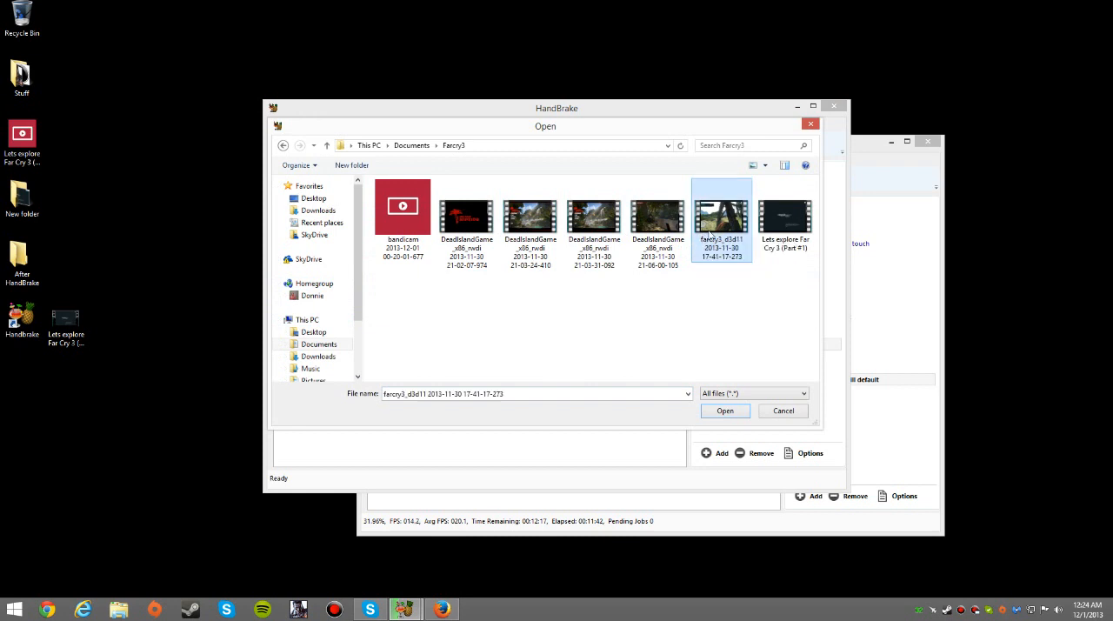
{"action": "right_click", "coordinate": [708, 236]}
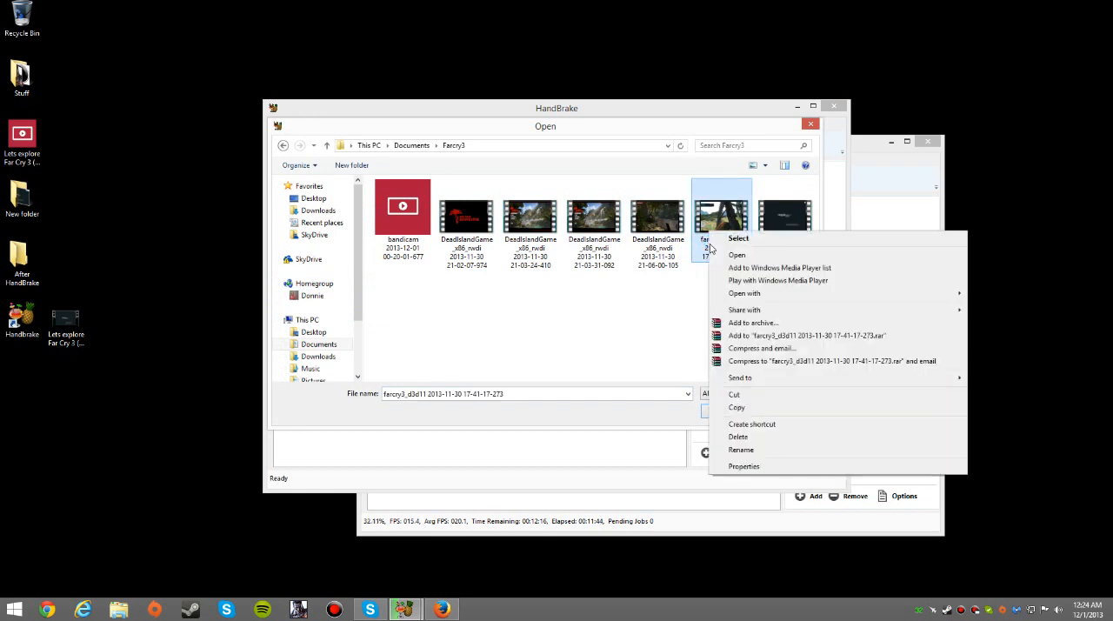
{"action": "left_click", "coordinate": [740, 451]}
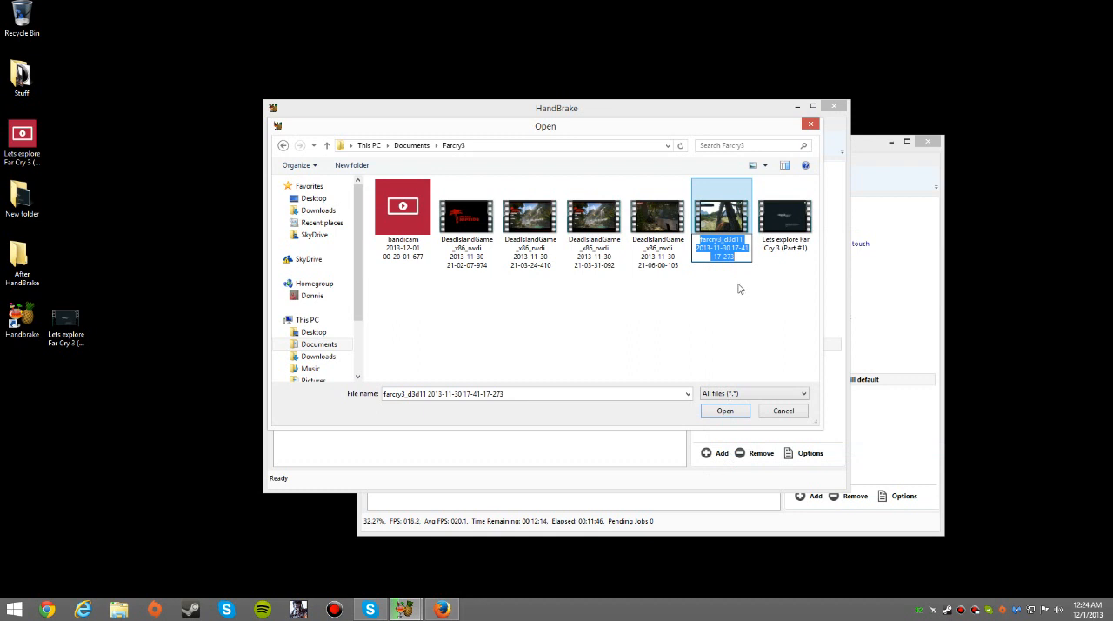
{"action": "key", "text": "BackSpace"}
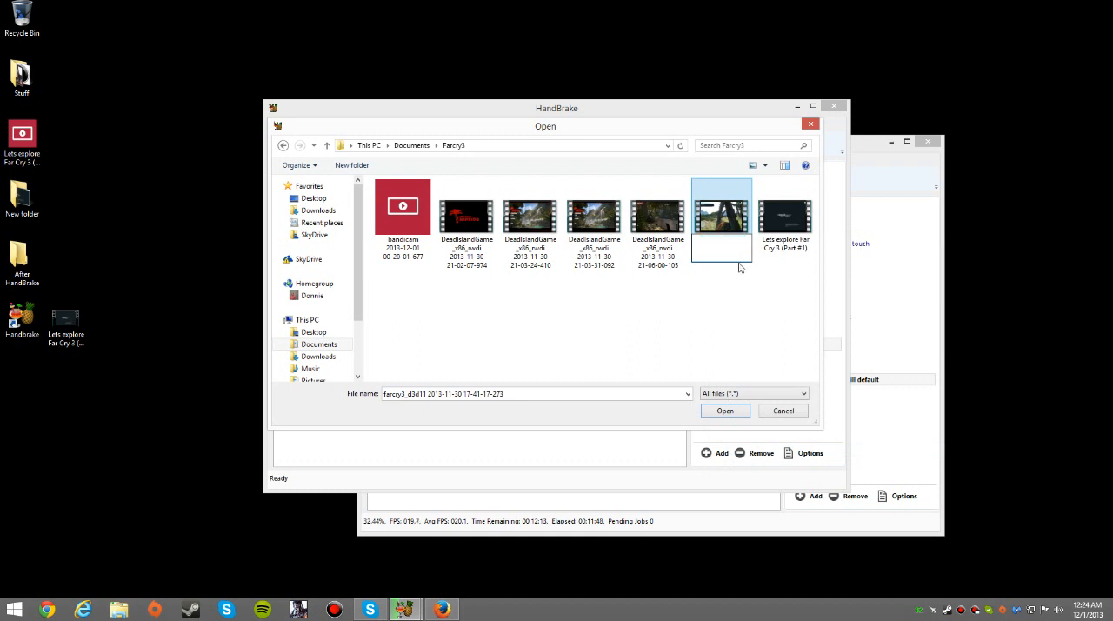
{"action": "type", "text": "Lets"}
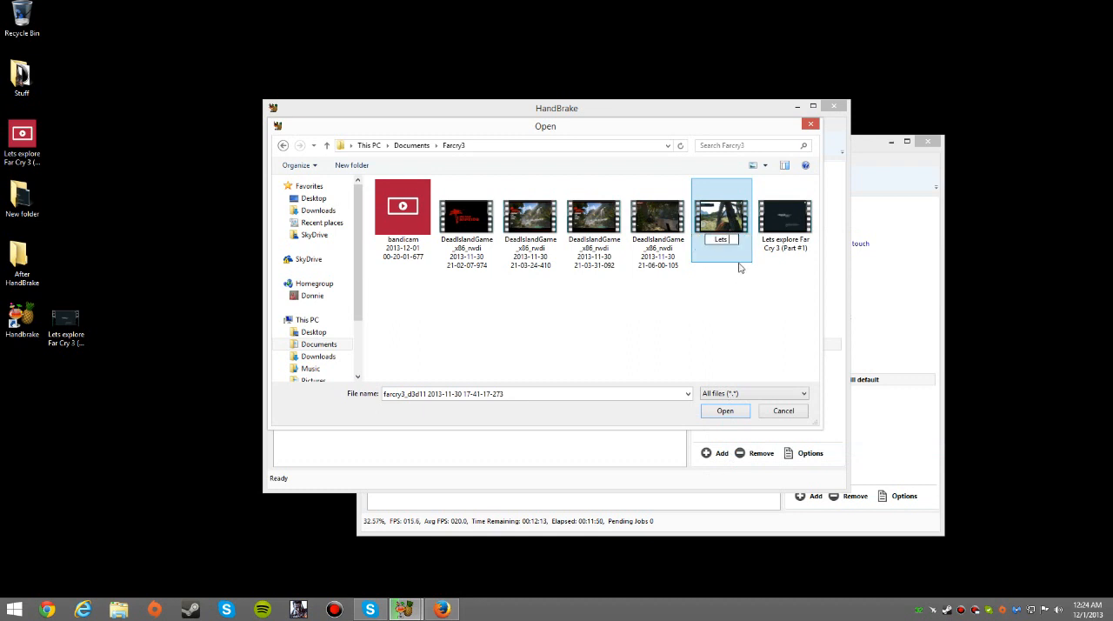
{"action": "type", "text": " explore Far Cry"}
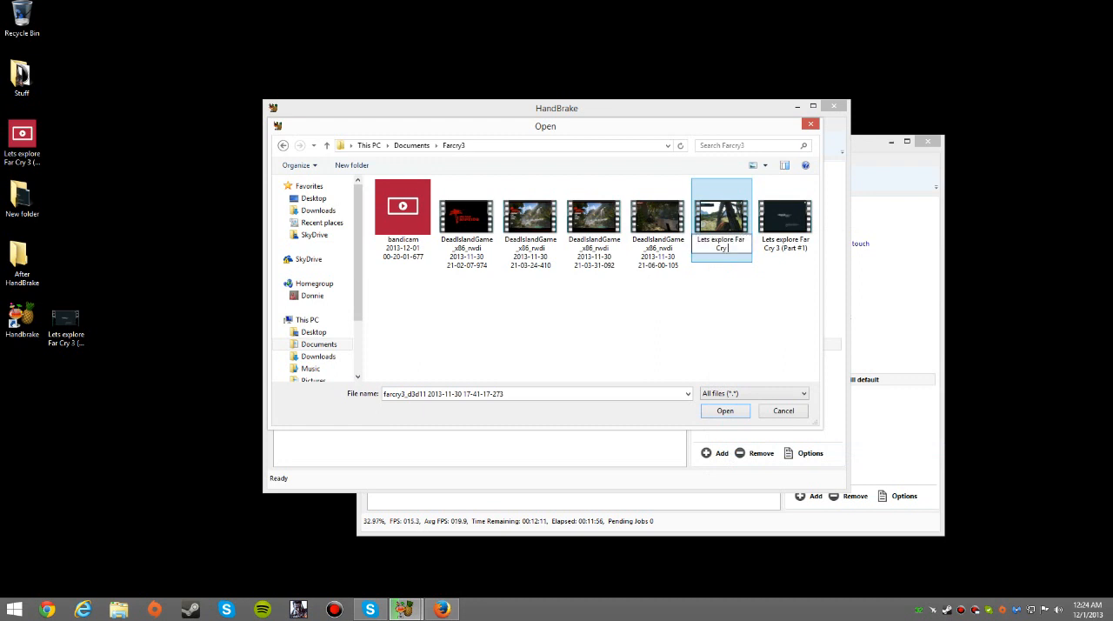
{"action": "type", "text": " 3 (Part #2)"}
{"action": "left_click", "coordinate": [739, 268]}
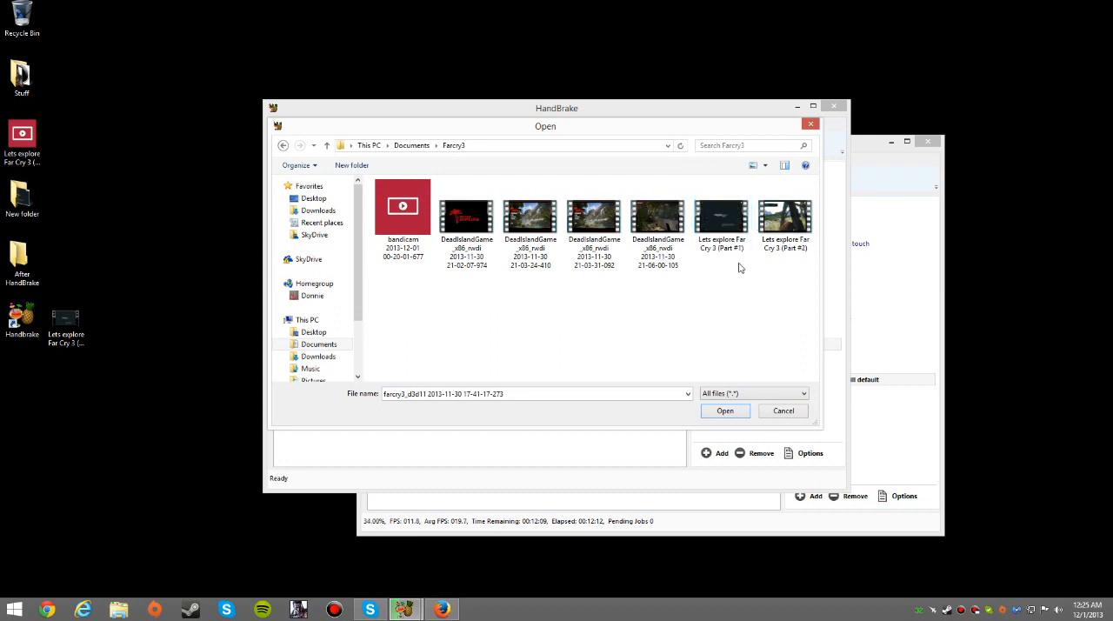
{"action": "double_click", "coordinate": [781, 219]}
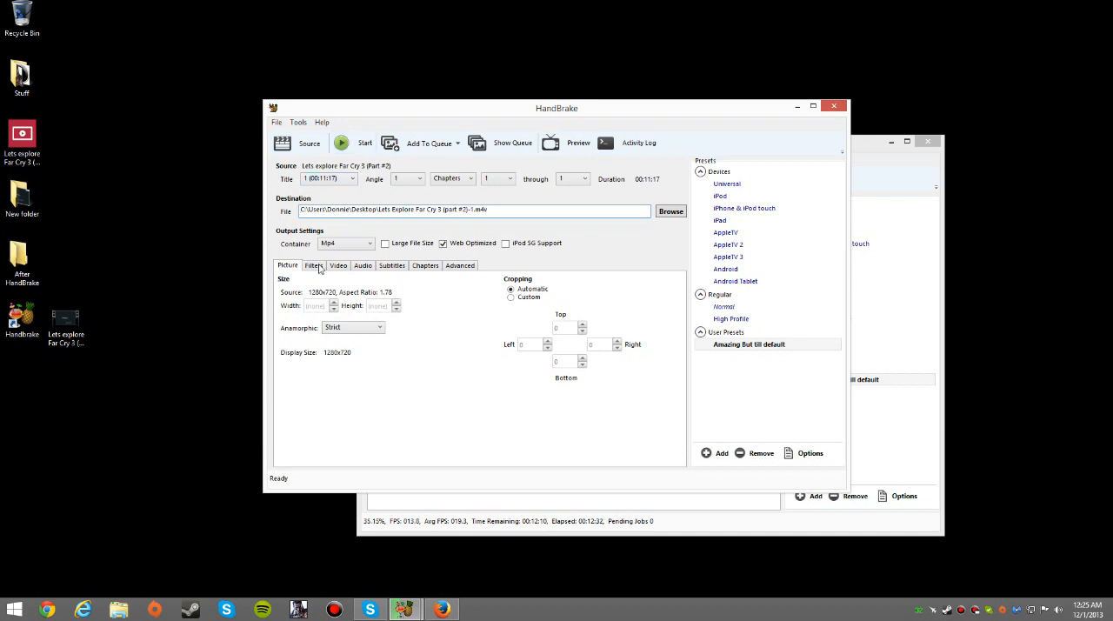
Keep the Anamorphic setting at Strict and leave the Web Optimized output option enabled
{"action": "left_click", "coordinate": [332, 330]}
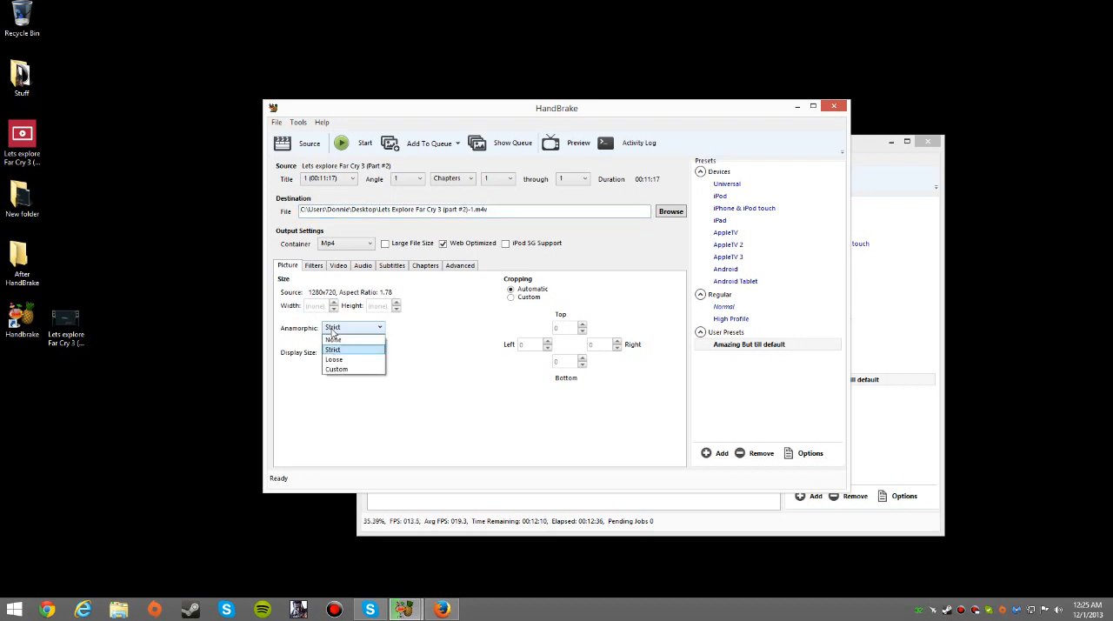
{"action": "left_click", "coordinate": [332, 330]}
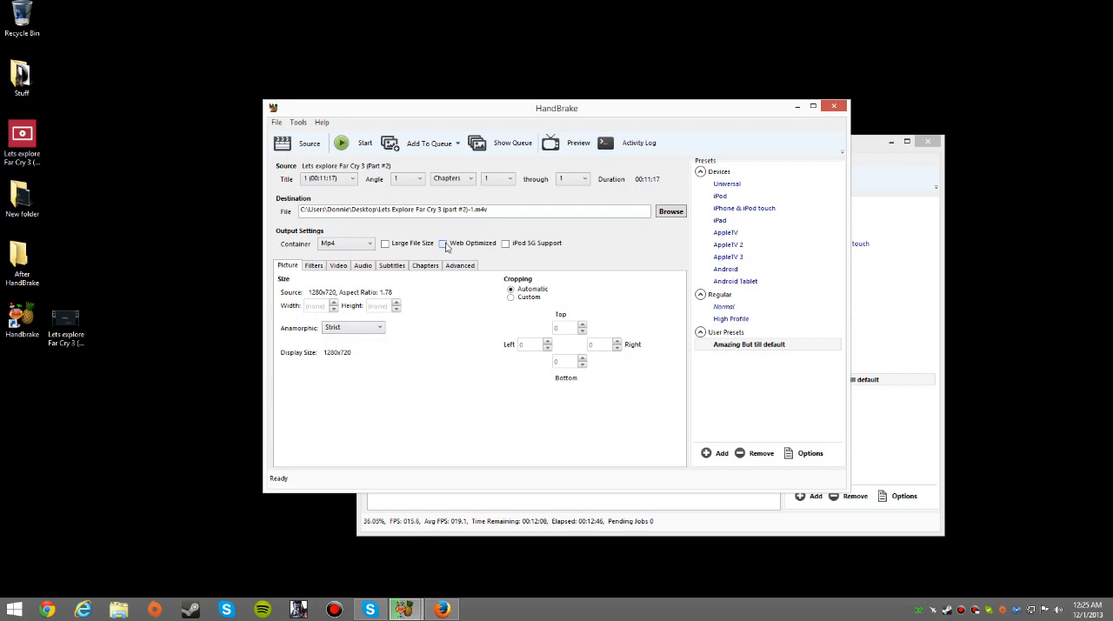
{"action": "left_click", "coordinate": [444, 244]}
{"action": "left_click", "coordinate": [449, 243]}
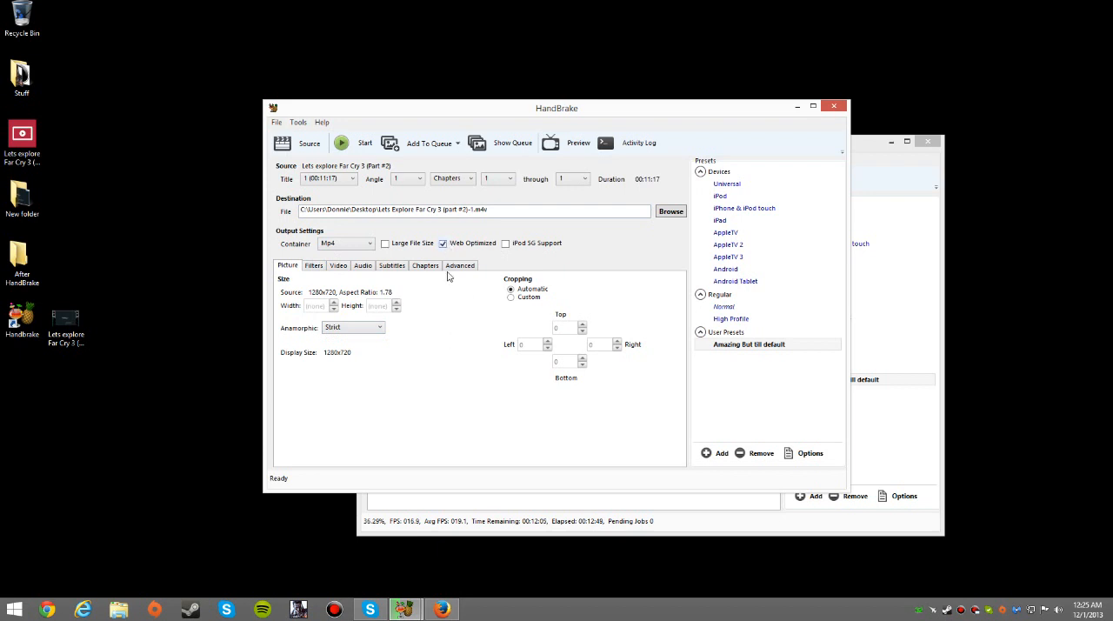
Check the filter settings and keep the video framerate at Same as source
{"action": "left_click", "coordinate": [313, 267]}
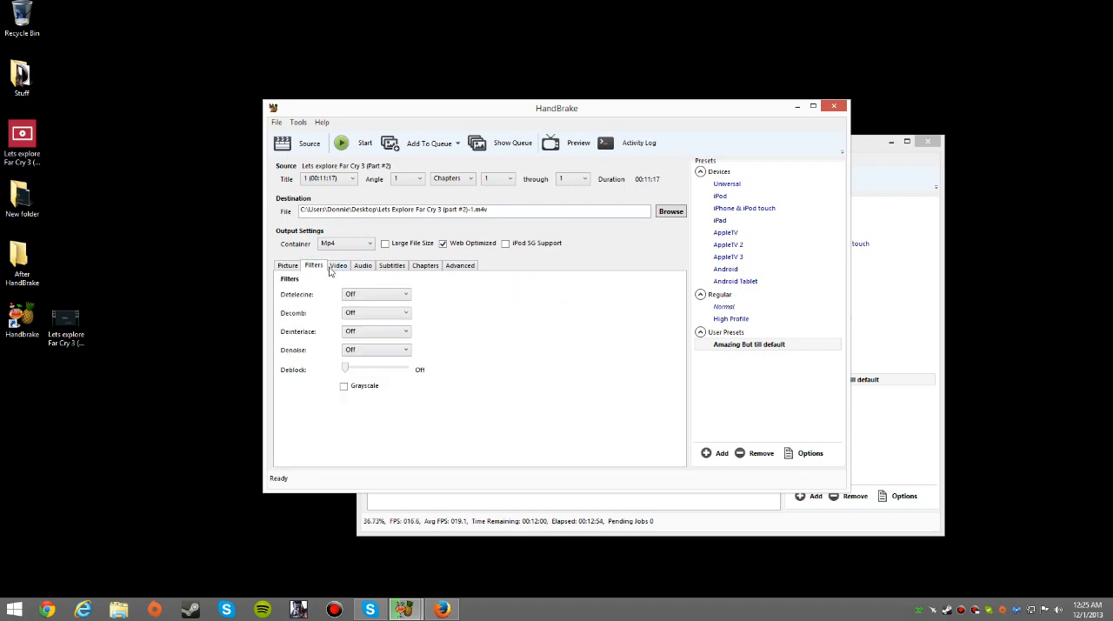
{"action": "left_click", "coordinate": [332, 269]}
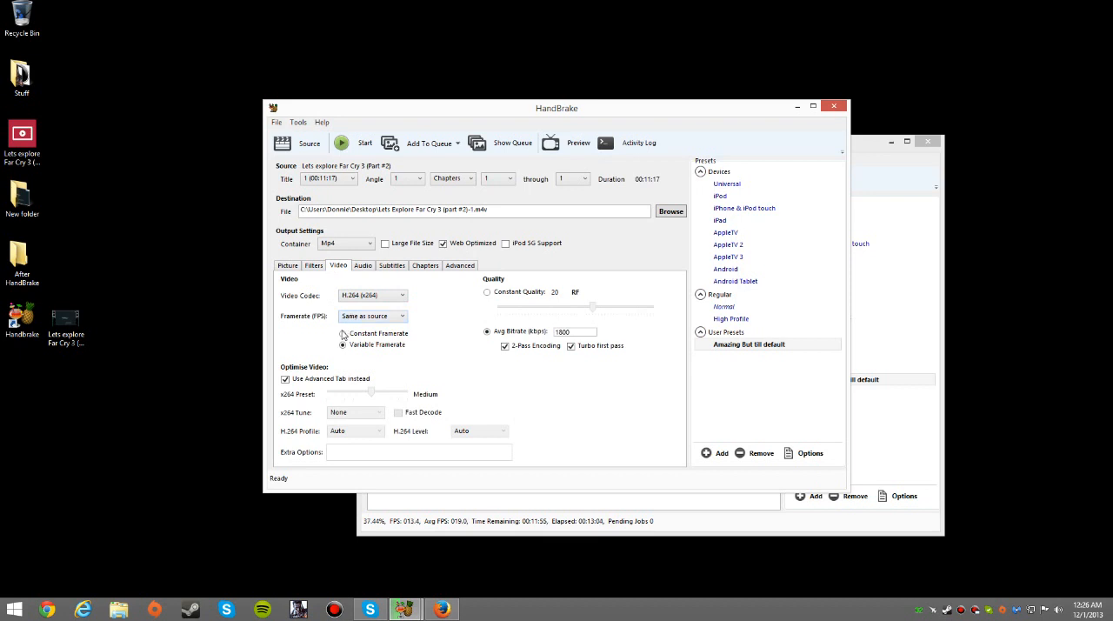
{"action": "left_click", "coordinate": [360, 318]}
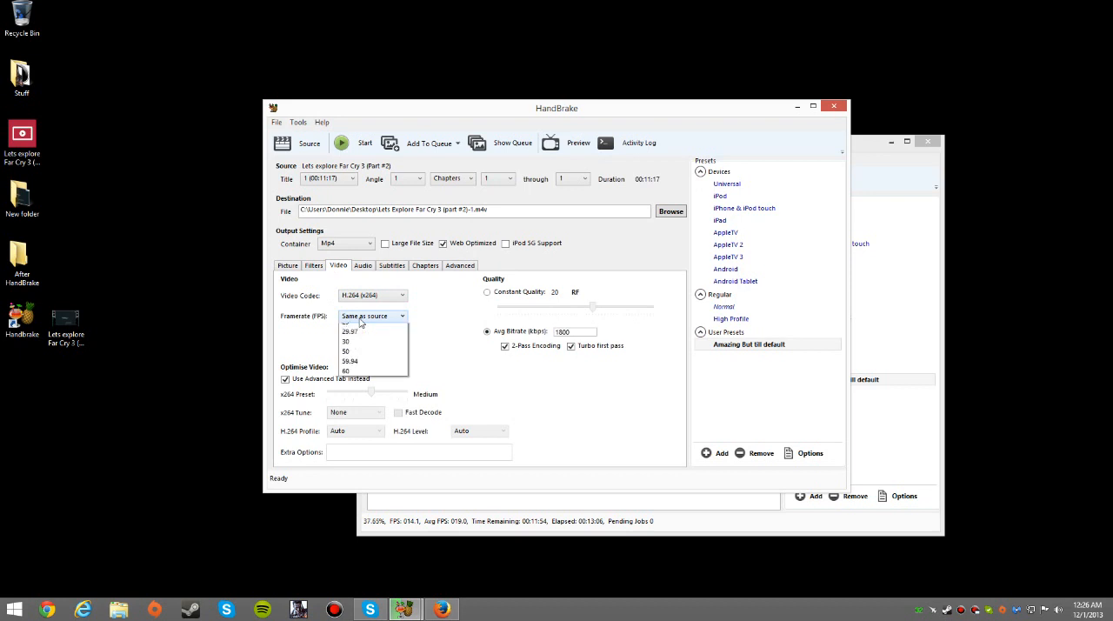
{"action": "left_click", "coordinate": [361, 323]}
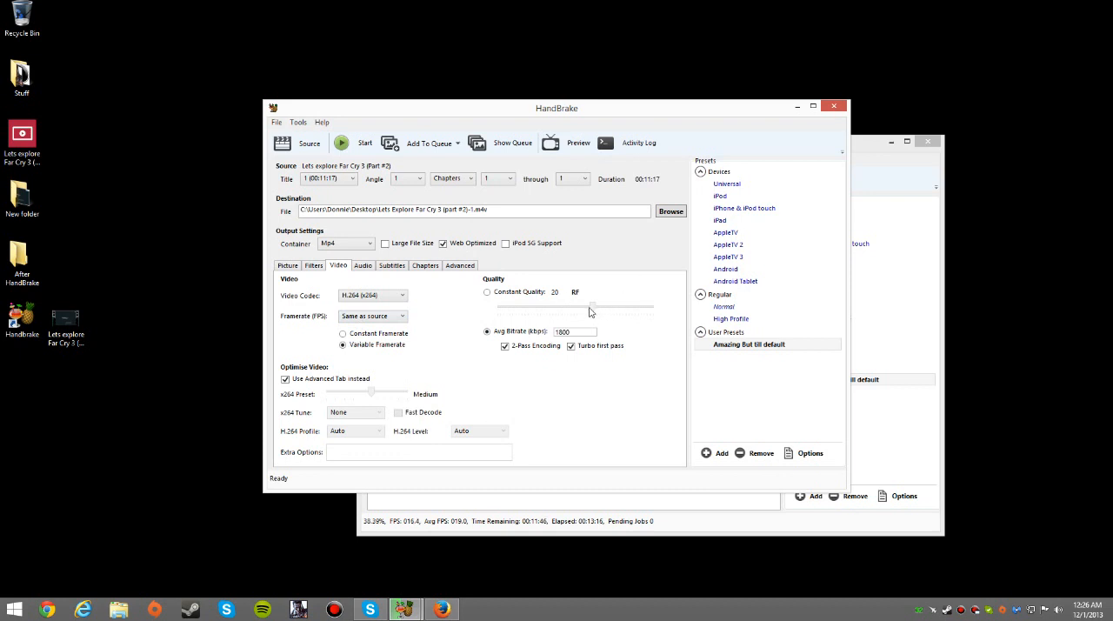
Use an average bitrate of 1800 kbps with 2-Pass Encoding and Turbo first pass enabled
{"action": "left_click", "coordinate": [507, 294]}
{"action": "left_click", "coordinate": [487, 332]}
{"action": "left_click", "coordinate": [488, 333]}
{"action": "type", "text": "1800"}
{"action": "left_click", "coordinate": [505, 346]}
{"action": "left_click", "coordinate": [572, 346]}
Review the audio track, subtitle and chapter marker settings
{"action": "left_click", "coordinate": [362, 265]}
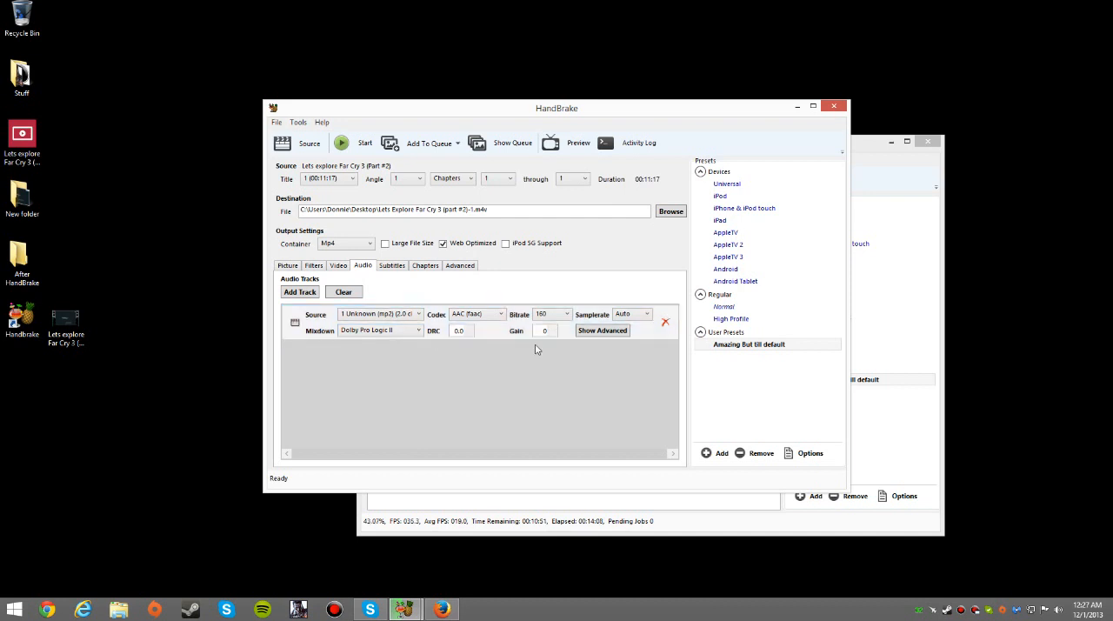
{"action": "left_click", "coordinate": [398, 270]}
{"action": "left_click", "coordinate": [429, 267]}
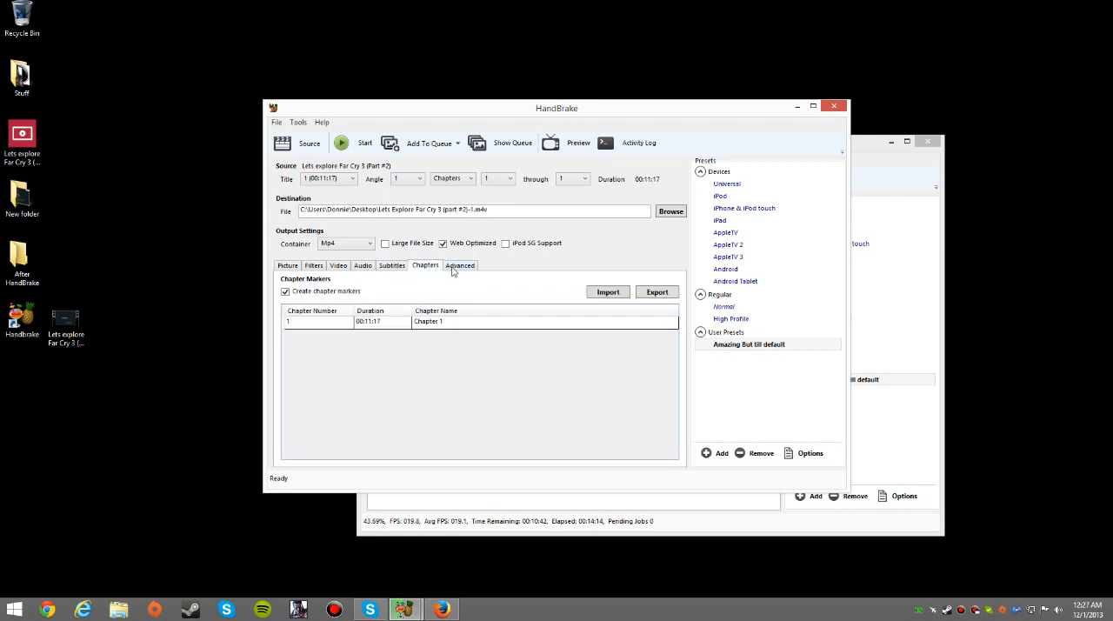
Review the advanced encoding options and keep Pyramidal B-Frames at Normal (Default)
{"action": "left_click", "coordinate": [454, 267]}
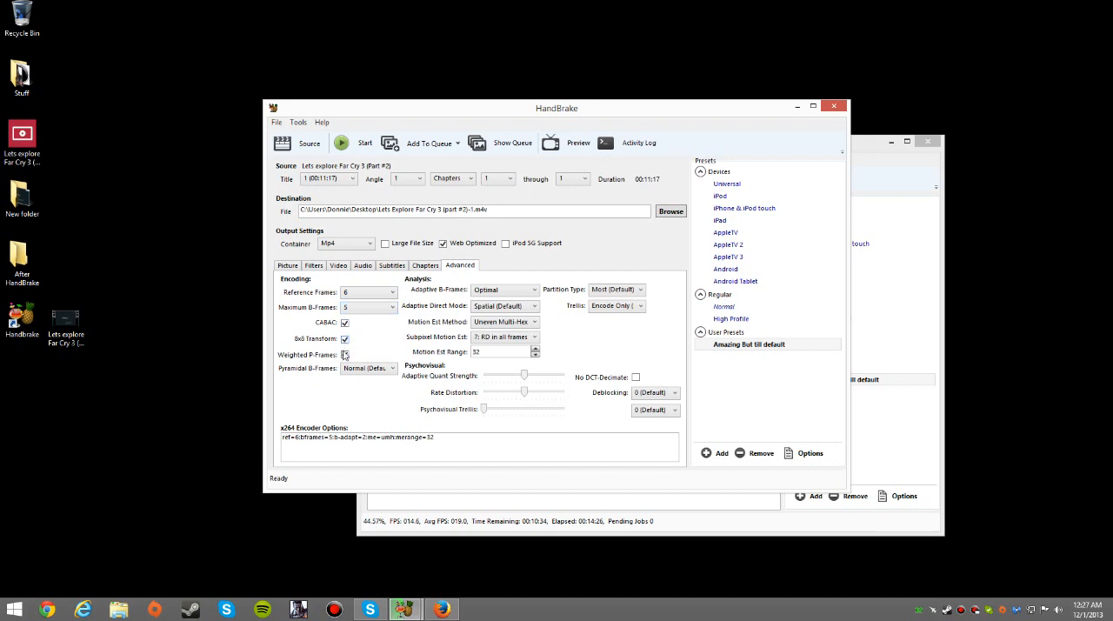
{"action": "mouse_move", "coordinate": [350, 371]}
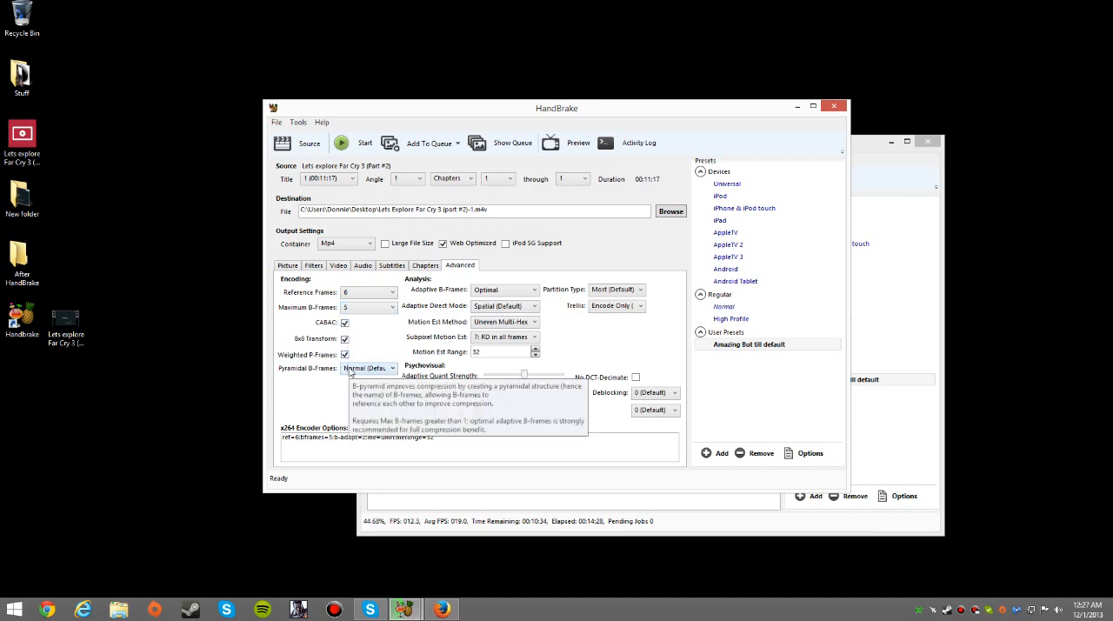
{"action": "left_click", "coordinate": [350, 371]}
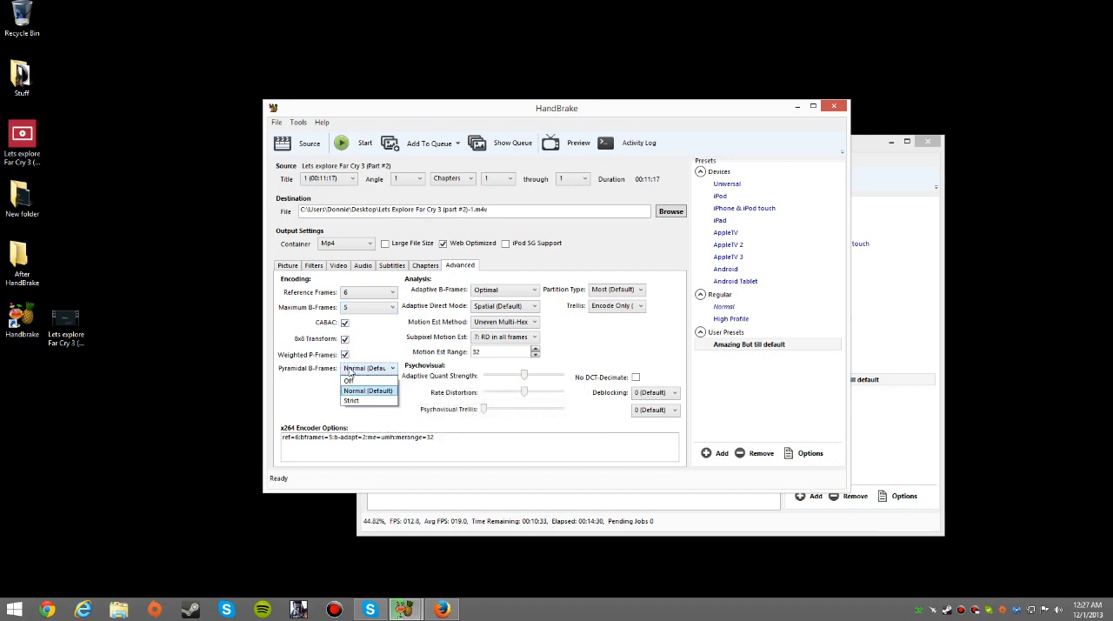
{"action": "left_click", "coordinate": [350, 371]}
Choose Uneven Multi-Hexagon as the motion estimation method and "7: RD in all frames" for subpixel motion estimation
{"action": "mouse_move", "coordinate": [506, 293]}
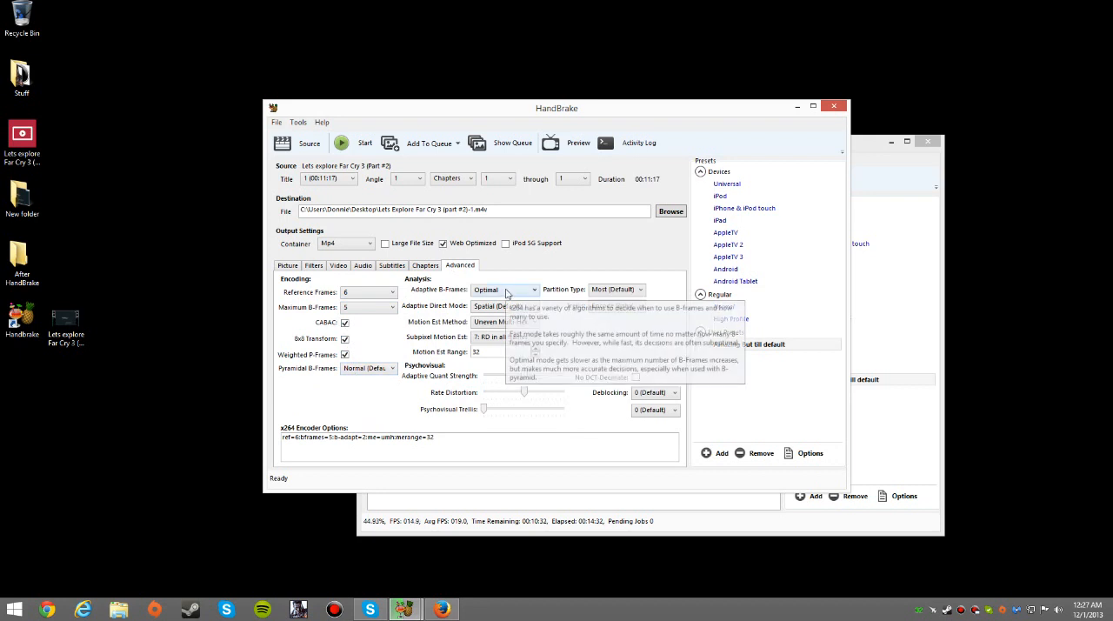
{"action": "mouse_move", "coordinate": [508, 313]}
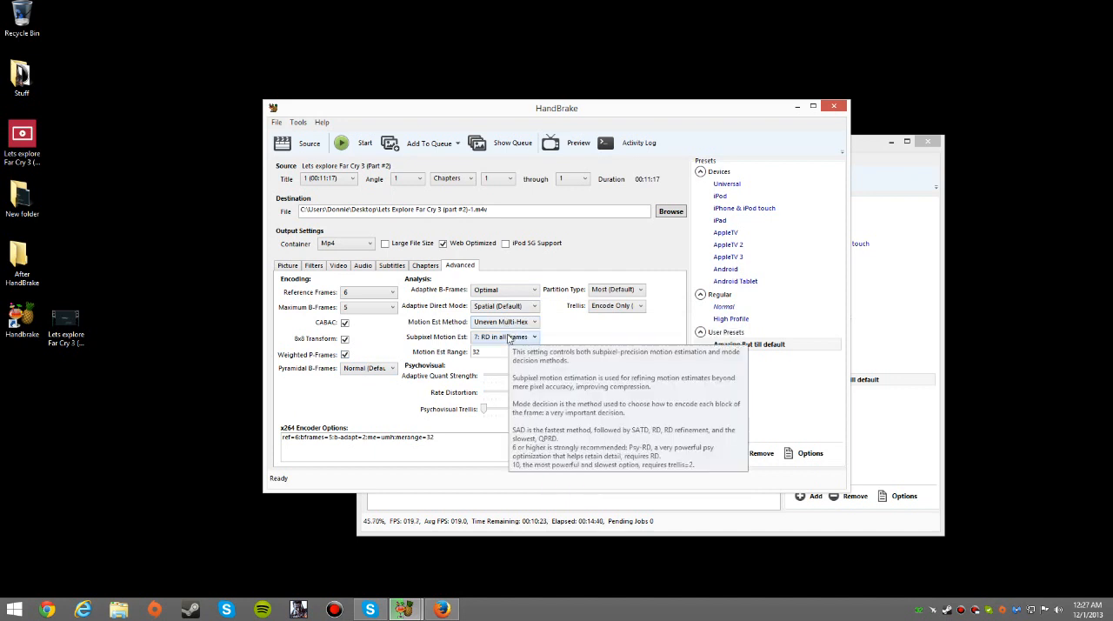
{"action": "left_click", "coordinate": [517, 324]}
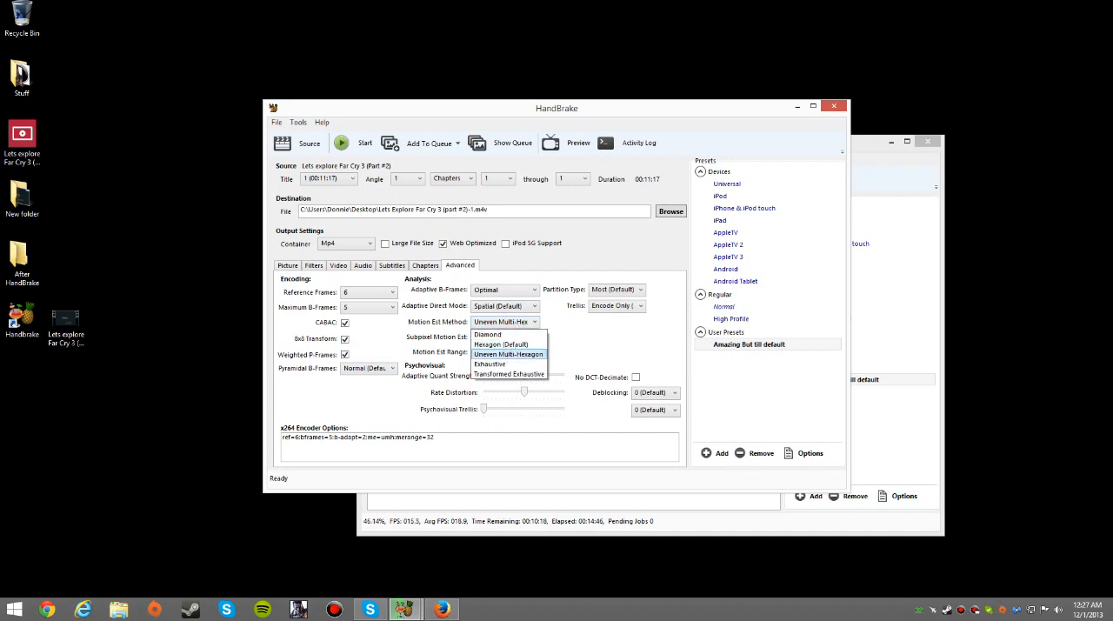
{"action": "left_click", "coordinate": [509, 354]}
{"action": "left_click", "coordinate": [509, 337]}
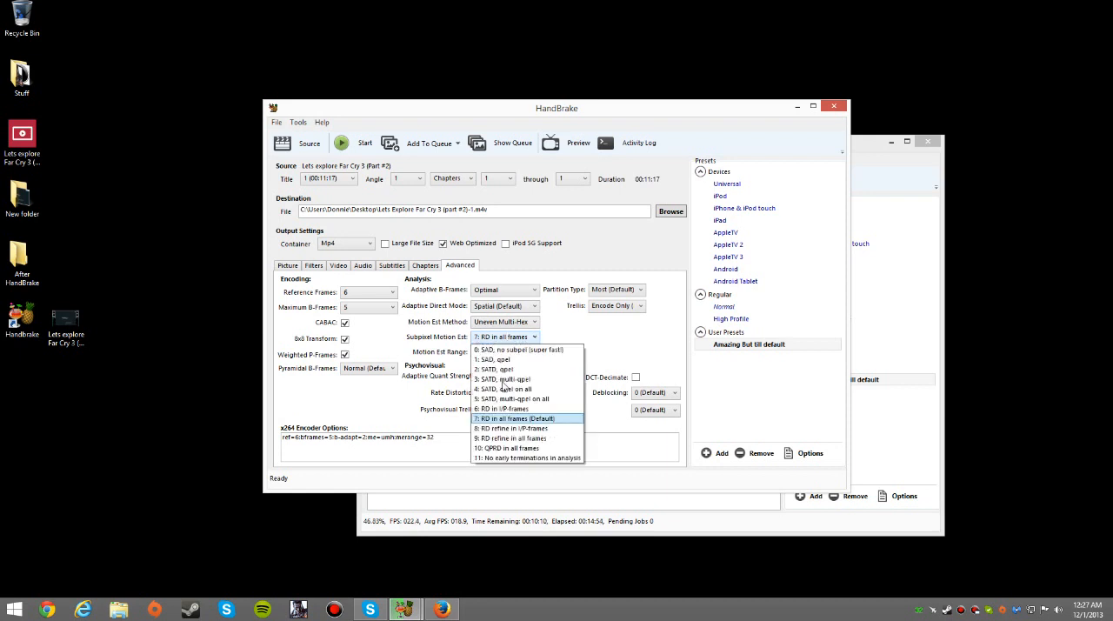
{"action": "left_click", "coordinate": [506, 419]}
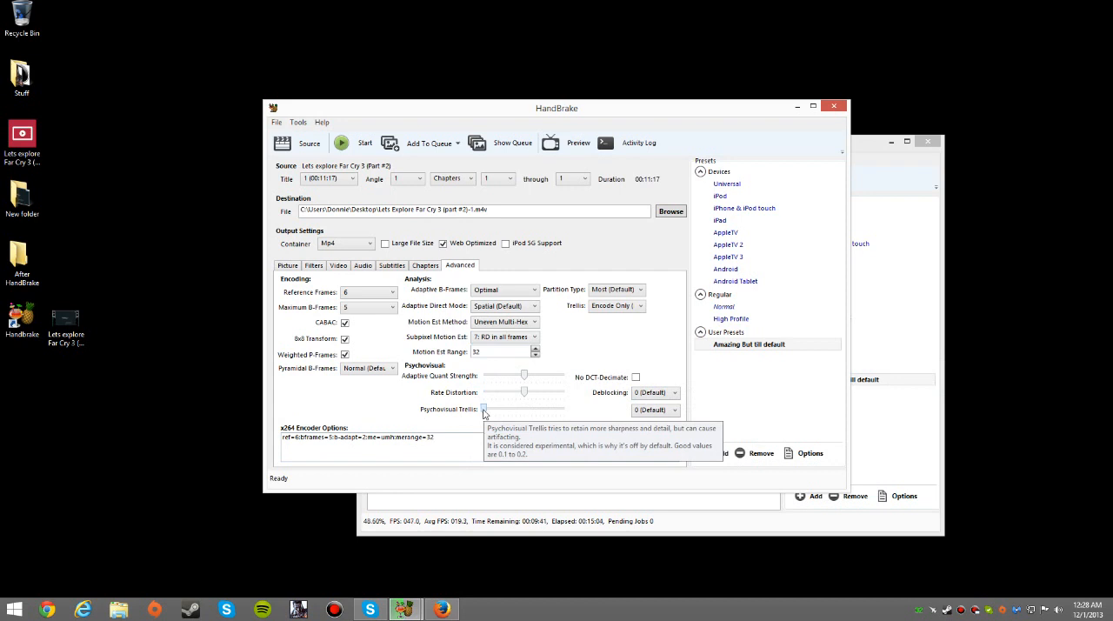
Raise Psychovisual Trellis to 0.30, keeping Trellis at Encode Only and Partition Type at Most (Default)
{"action": "left_click_drag", "start_coordinate": [484, 414], "coordinate": [508, 415]}
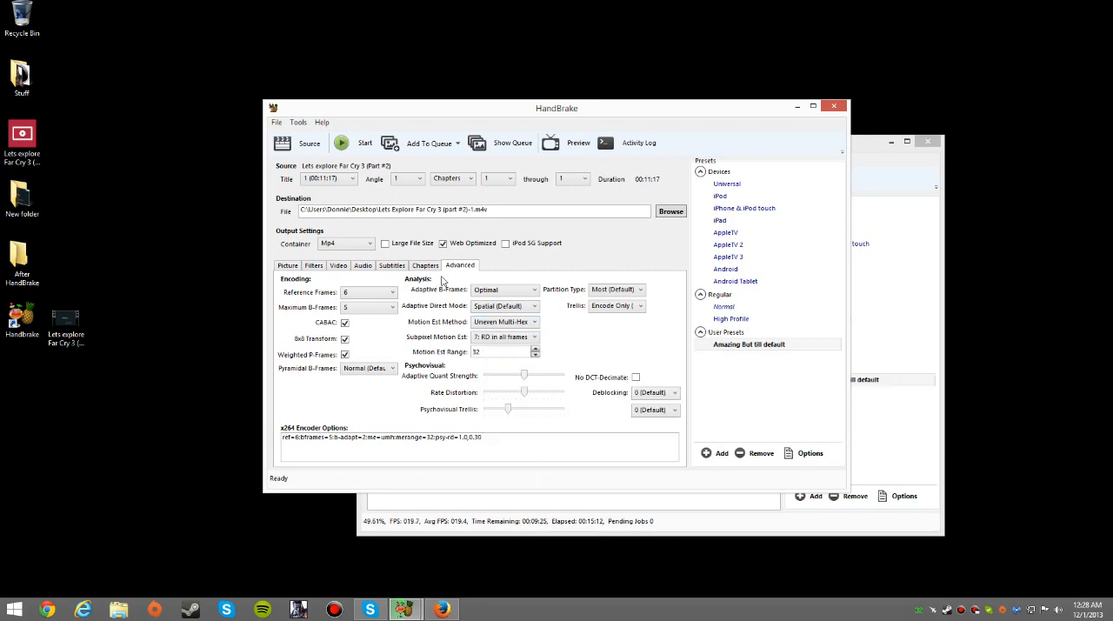
{"action": "mouse_move", "coordinate": [598, 302]}
{"action": "left_click", "coordinate": [613, 306]}
{"action": "left_click", "coordinate": [613, 323]}
{"action": "left_click", "coordinate": [612, 290]}
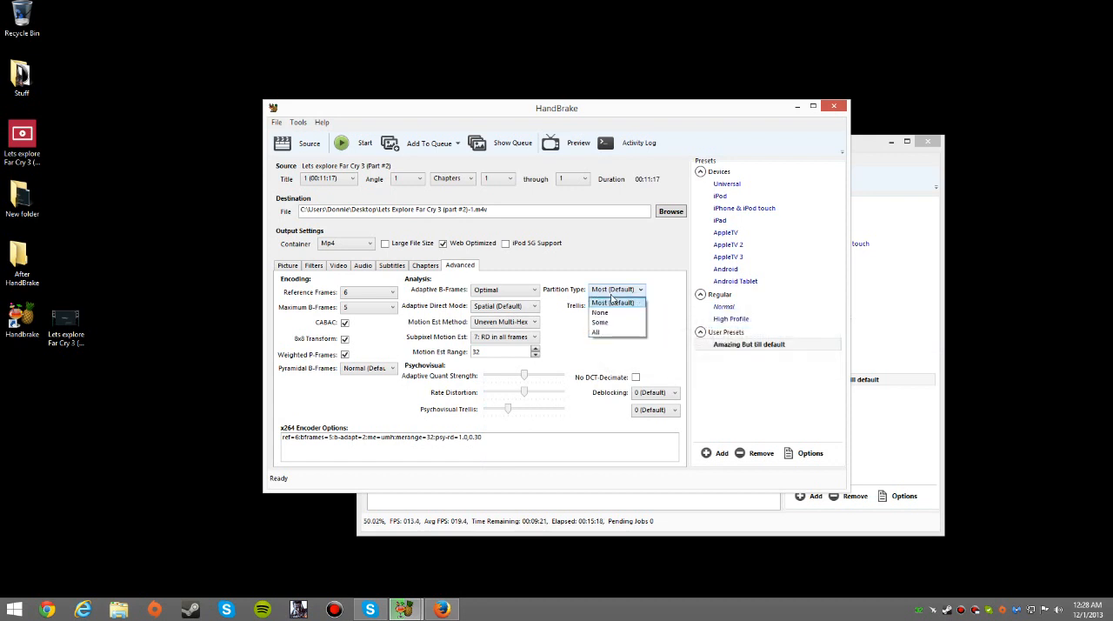
{"action": "left_click", "coordinate": [612, 301]}
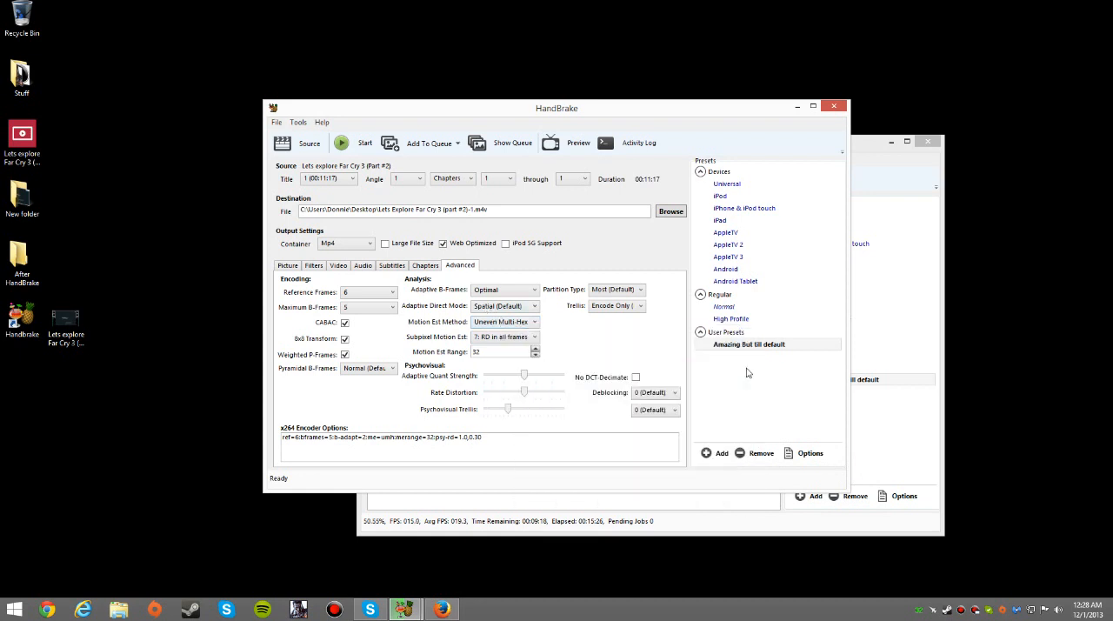
Save the current settings as a new preset named "Epic non default" and minimize this HandBrake window
{"action": "left_click", "coordinate": [716, 453]}
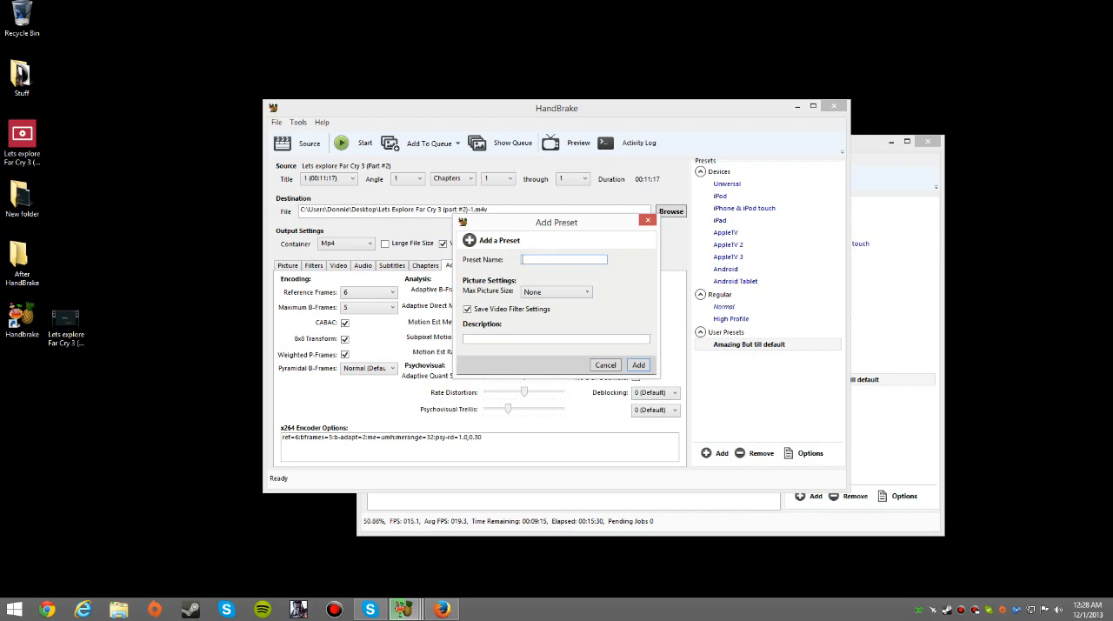
{"action": "type", "text": "Epic non default"}
{"action": "left_click", "coordinate": [638, 366]}
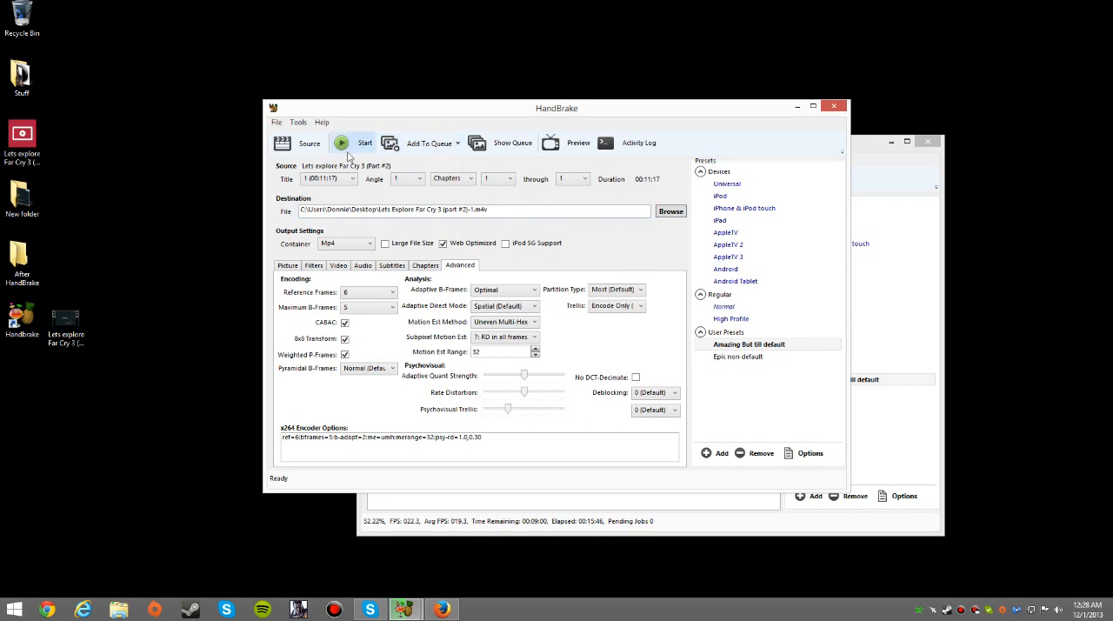
{"action": "left_click", "coordinate": [797, 106]}
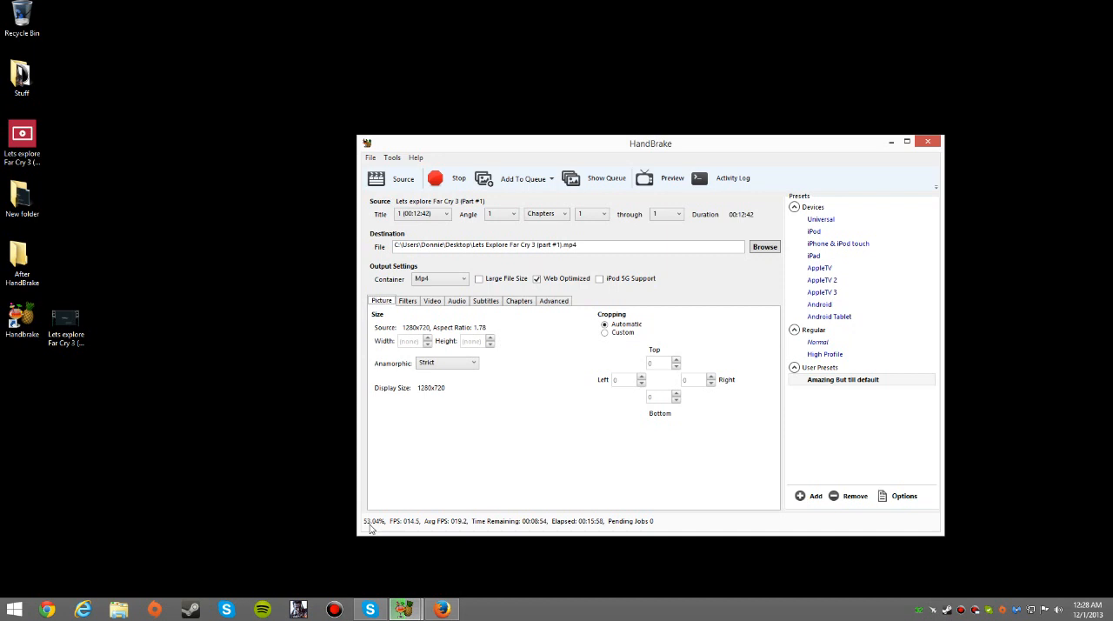
{"action": "mouse_move", "coordinate": [392, 605]}
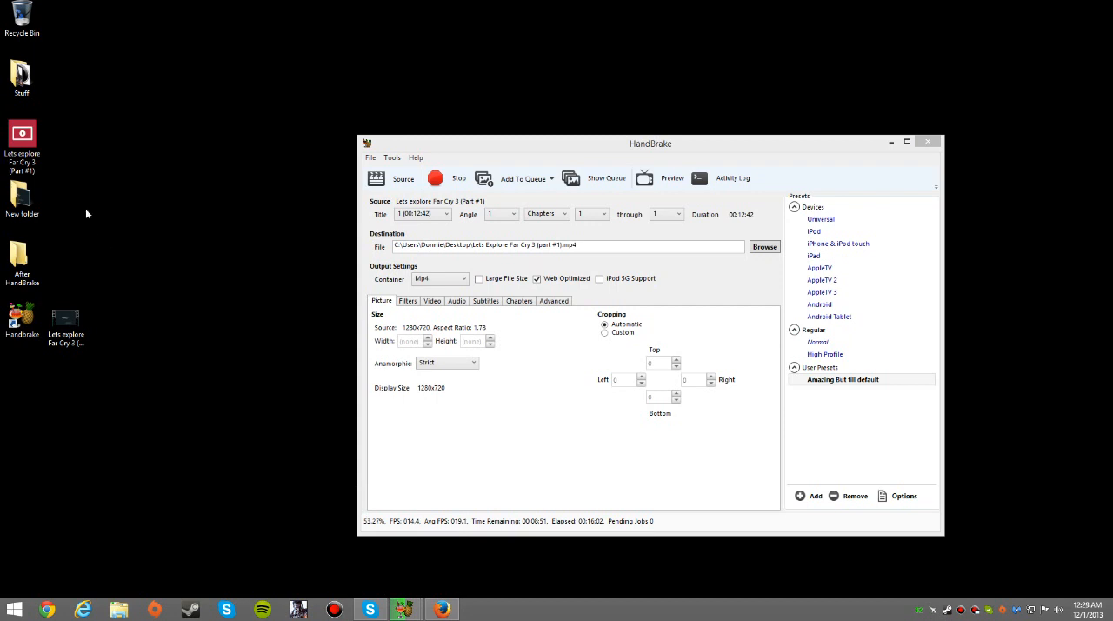
{"action": "right_click", "coordinate": [167, 233]}
{"action": "left_click", "coordinate": [165, 181]}
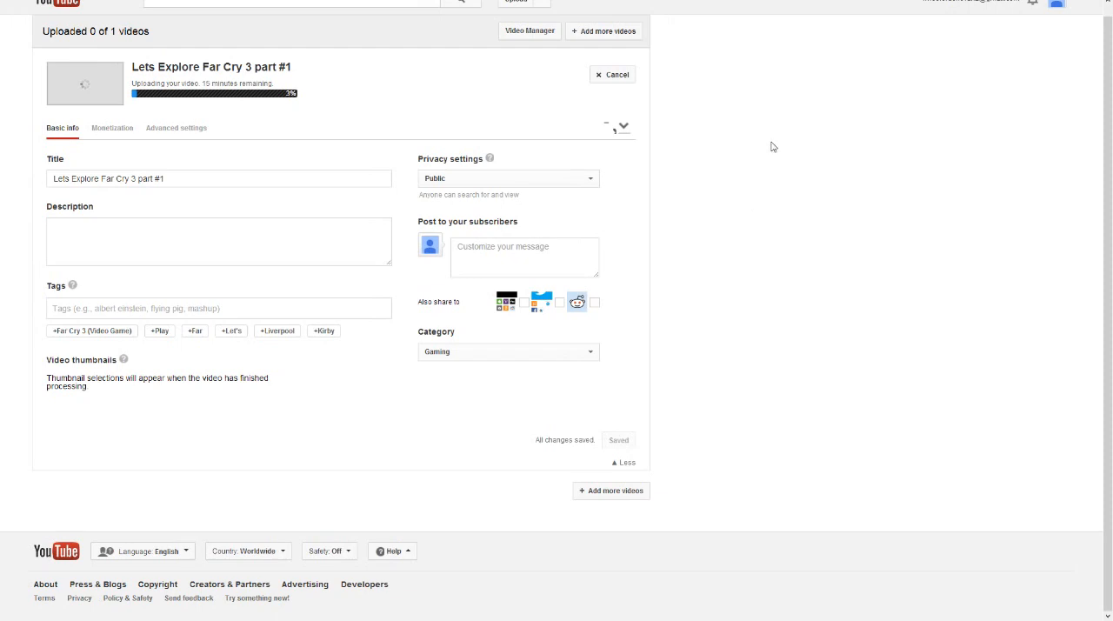
Restore the YouTube upload window to a smaller size, close the temporary MP4 file's properties and select the compressed video on the desktop
{"action": "mouse_move", "coordinate": [659, 14]}
{"action": "left_click", "coordinate": [597, 28]}
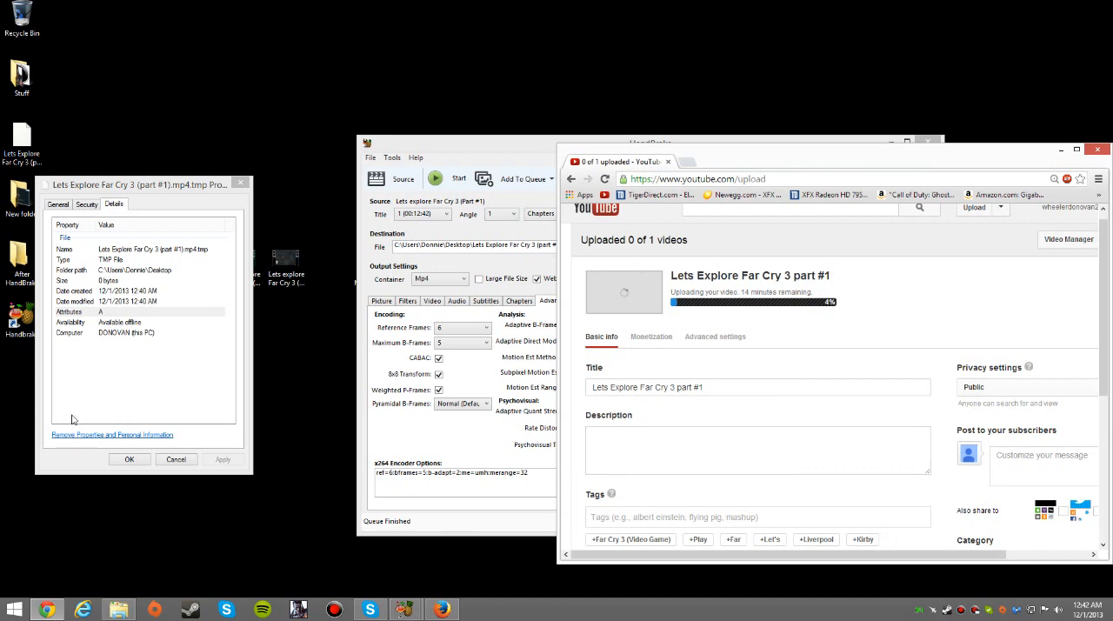
{"action": "left_click", "coordinate": [240, 185]}
{"action": "left_click", "coordinate": [286, 260]}
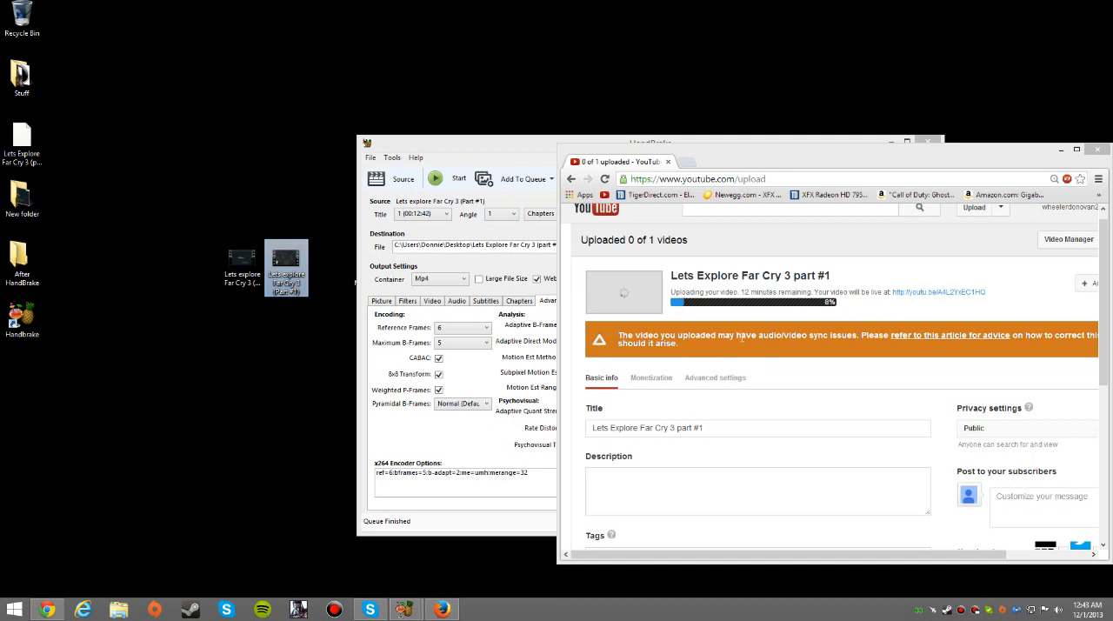
Move the HandBrake window clear of the desktop video files and view the compressed MP4's properties to check its file size
{"action": "left_click_drag", "start_coordinate": [396, 143], "coordinate": [44, 171]}
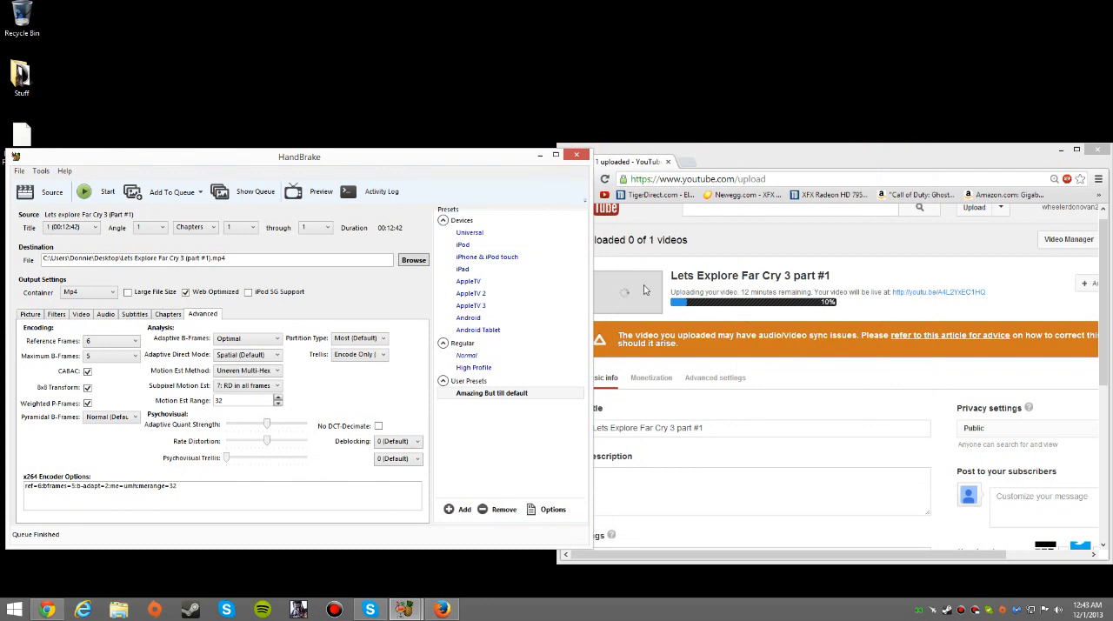
{"action": "left_click_drag", "start_coordinate": [495, 155], "coordinate": [961, 155]}
{"action": "left_click", "coordinate": [292, 256]}
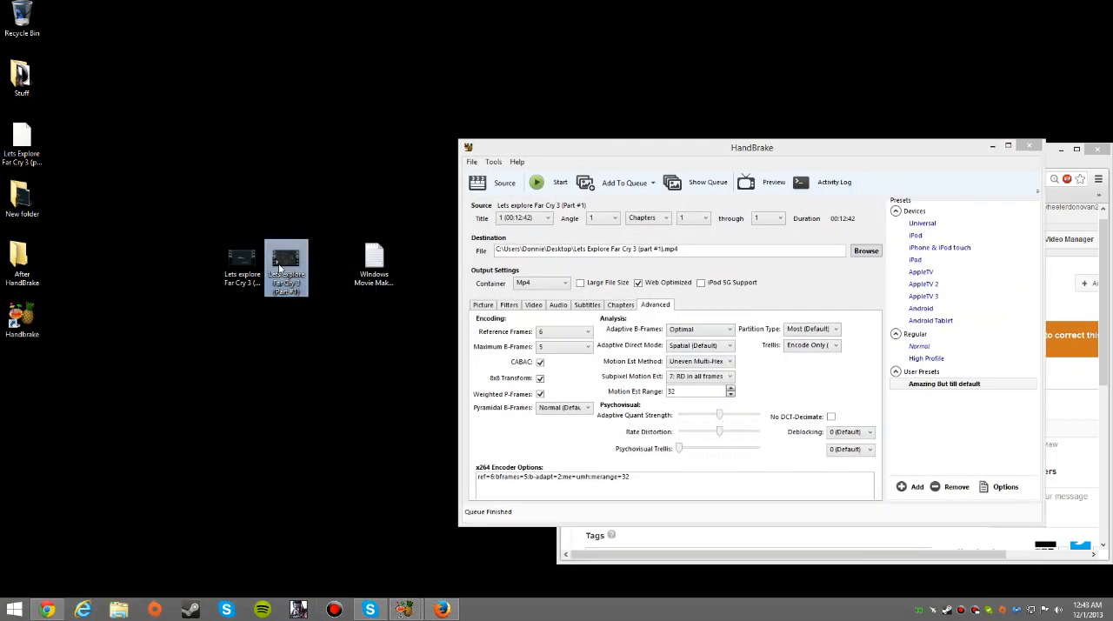
{"action": "right_click", "coordinate": [279, 263]}
{"action": "left_click", "coordinate": [332, 469]}
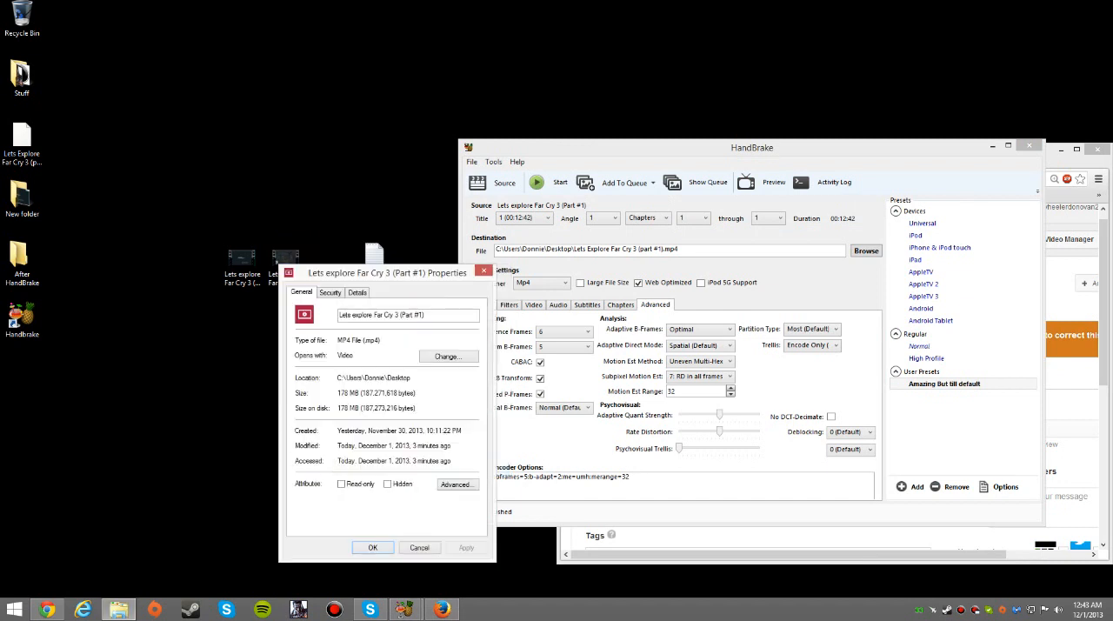
View the original AVI's properties to compare its file size with the compressed MP4, and close both properties dialogs
{"action": "left_click", "coordinate": [239, 256]}
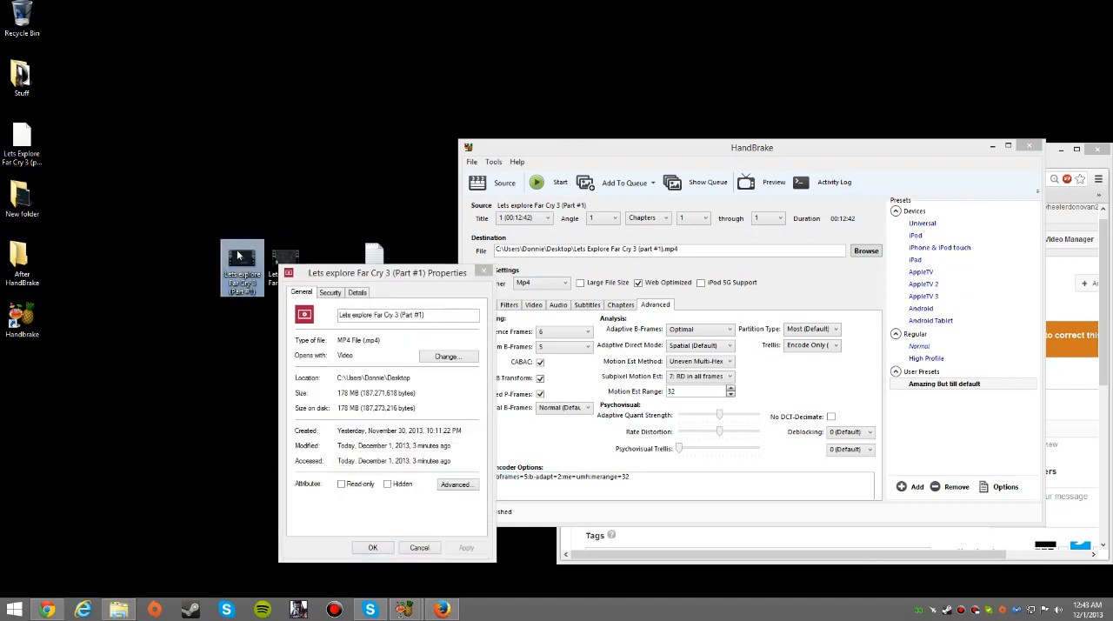
{"action": "right_click", "coordinate": [239, 256]}
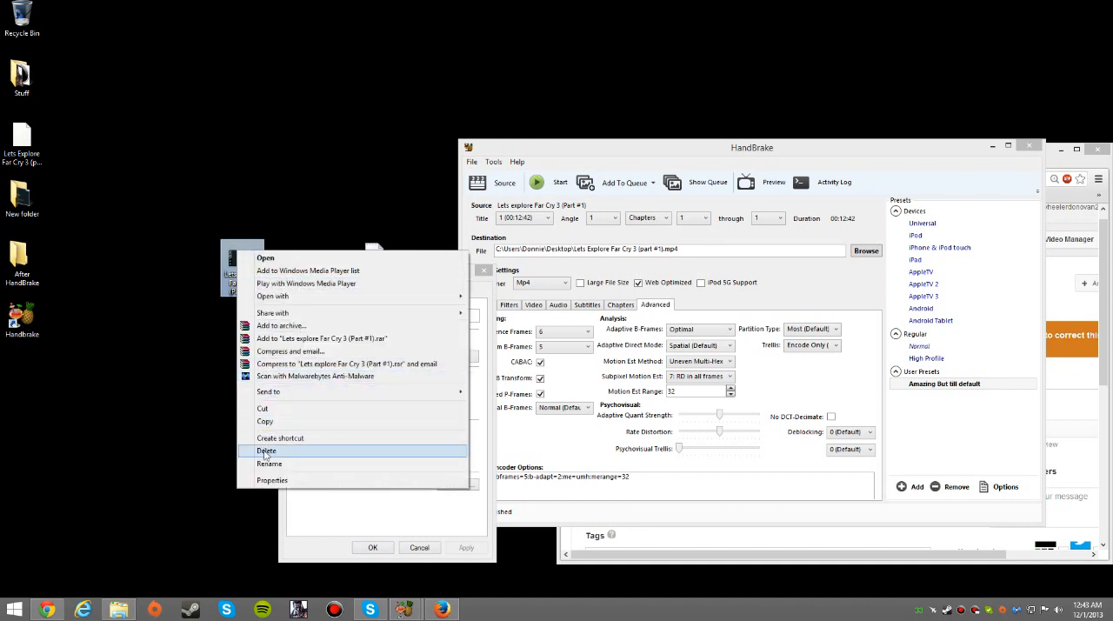
{"action": "left_click", "coordinate": [265, 481]}
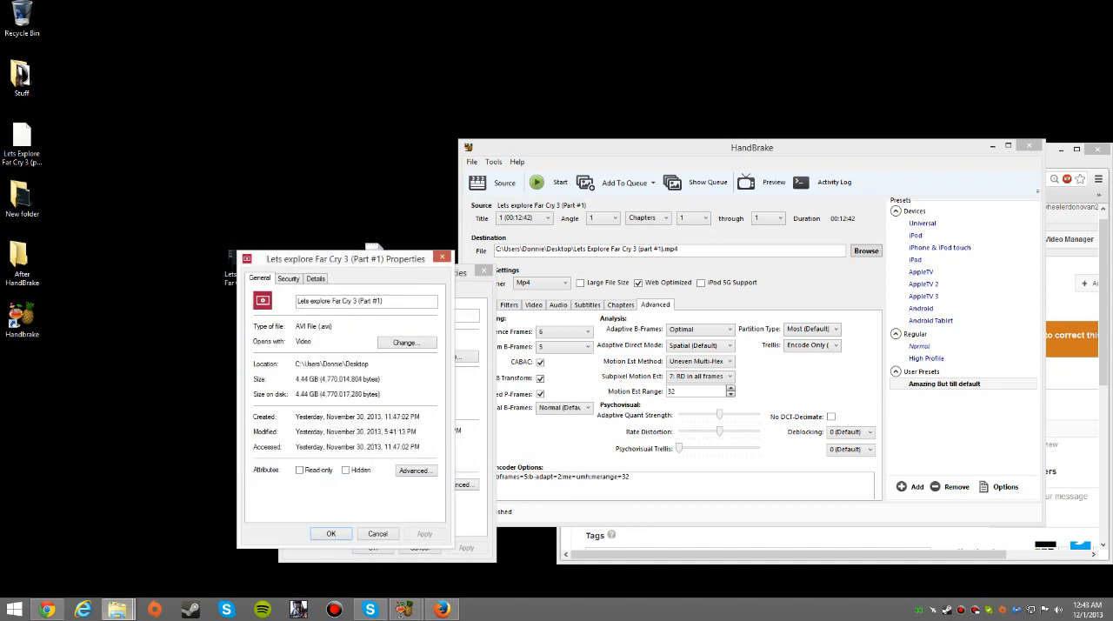
{"action": "left_click", "coordinate": [331, 533]}
{"action": "left_click", "coordinate": [358, 545]}
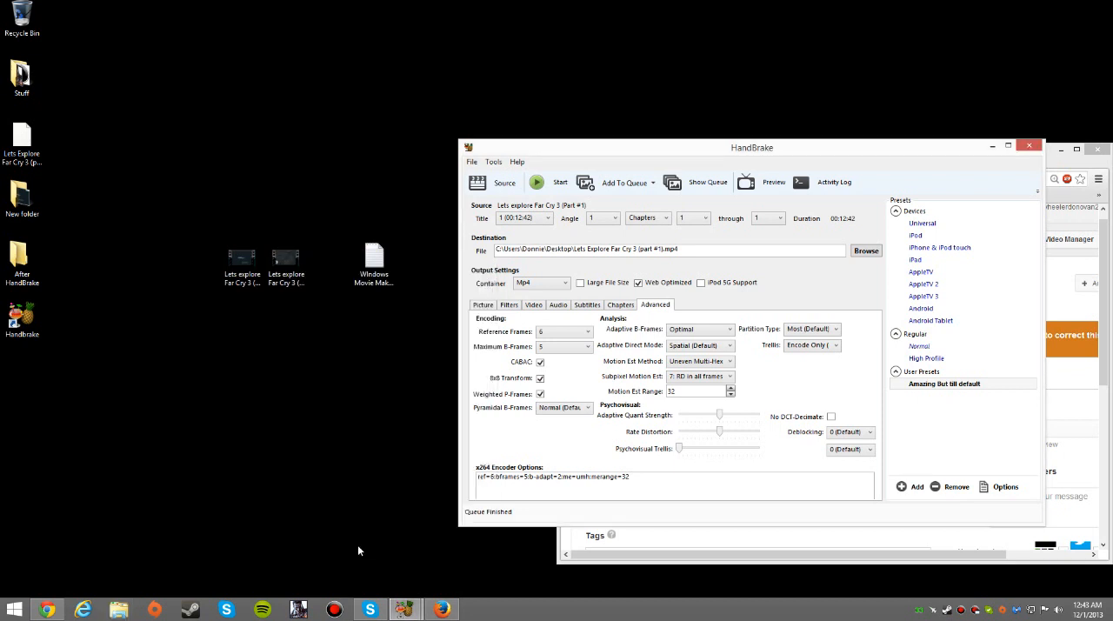